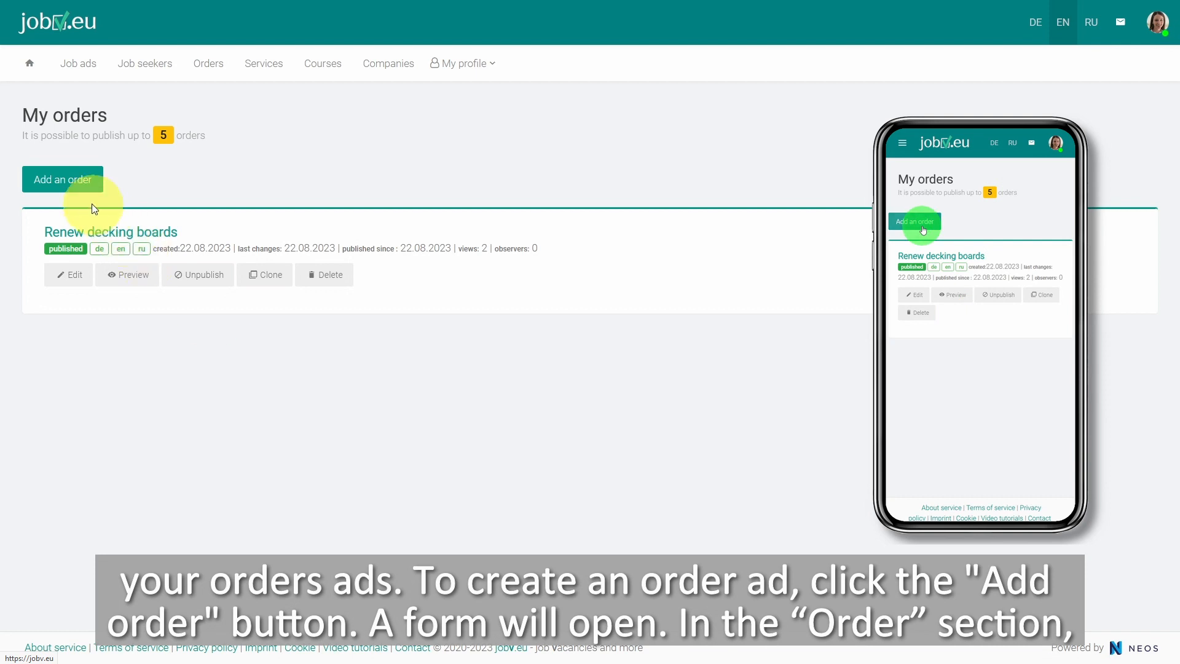
# - Add an order with the English header "Repair or replace garden water pump" and machine-translate the header into German
pyautogui.click(74, 190)
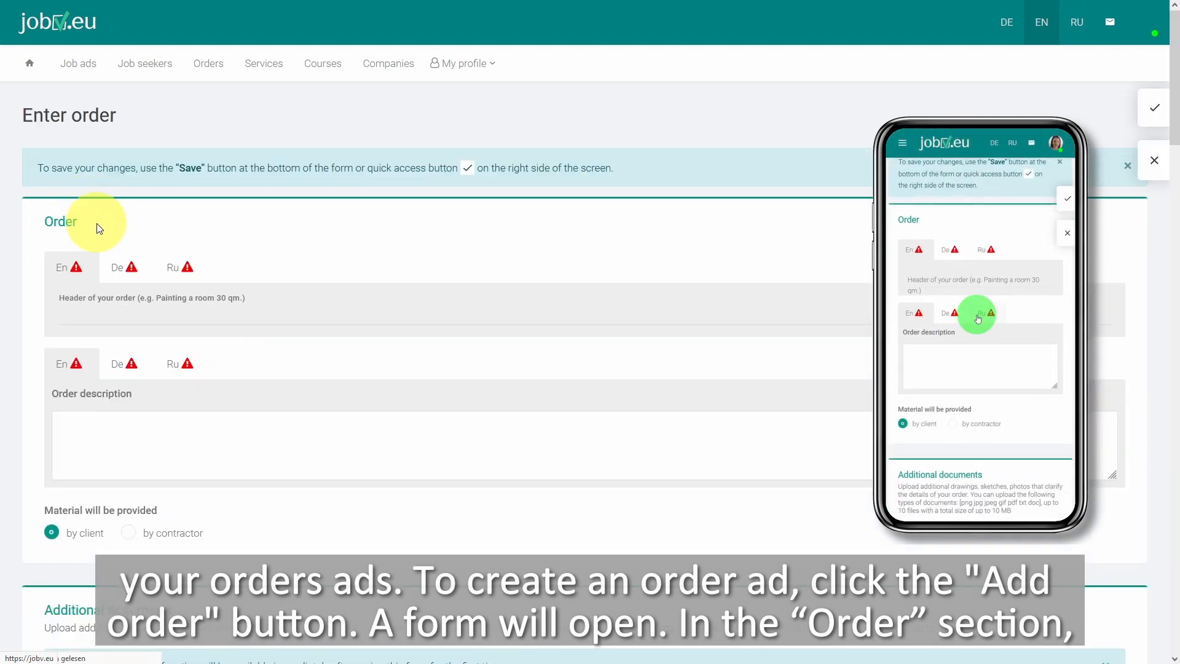
pyautogui.scroll(-1, 267, 276)
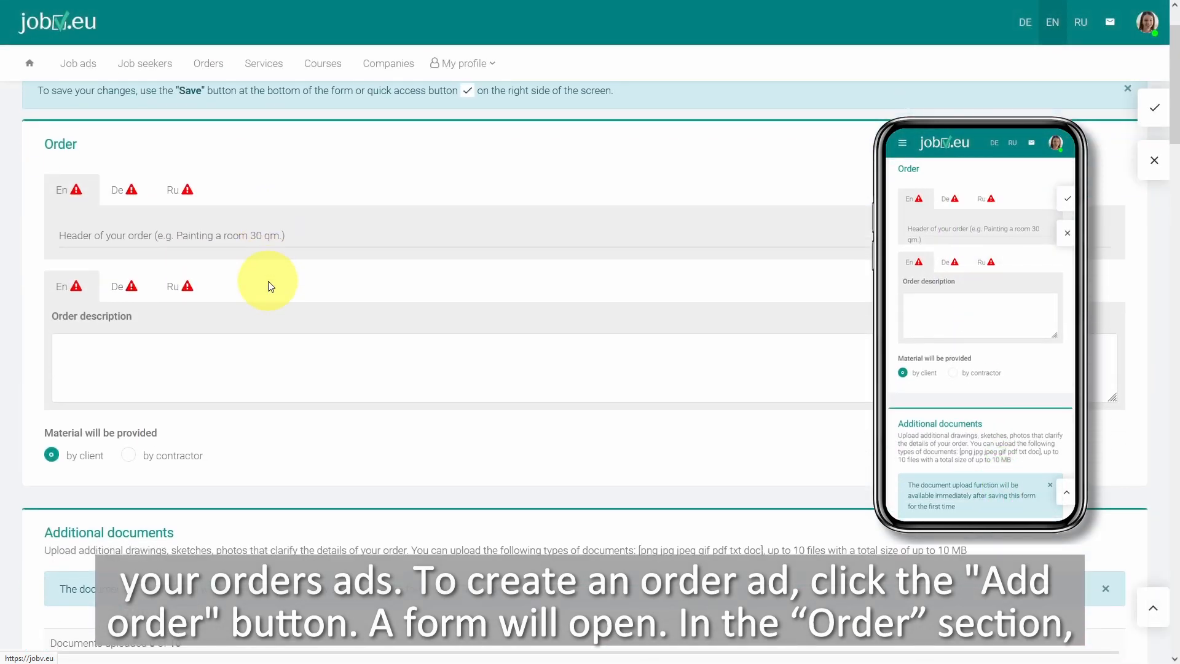
pyautogui.scroll(-1, 268, 286)
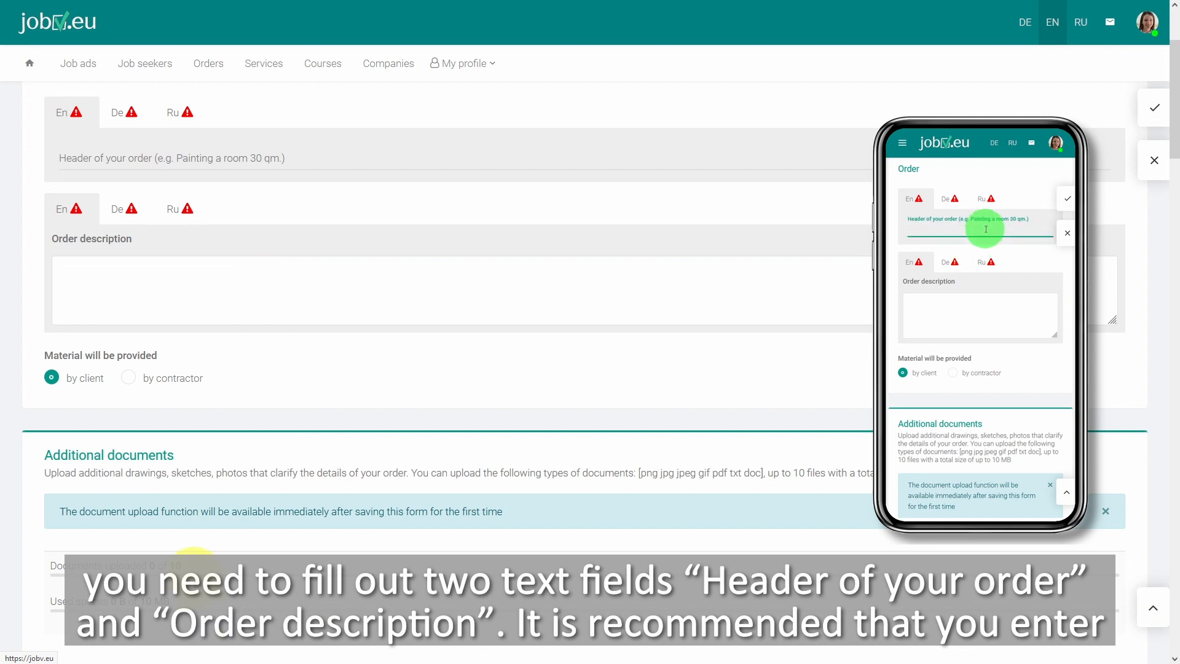
pyautogui.click(135, 158)
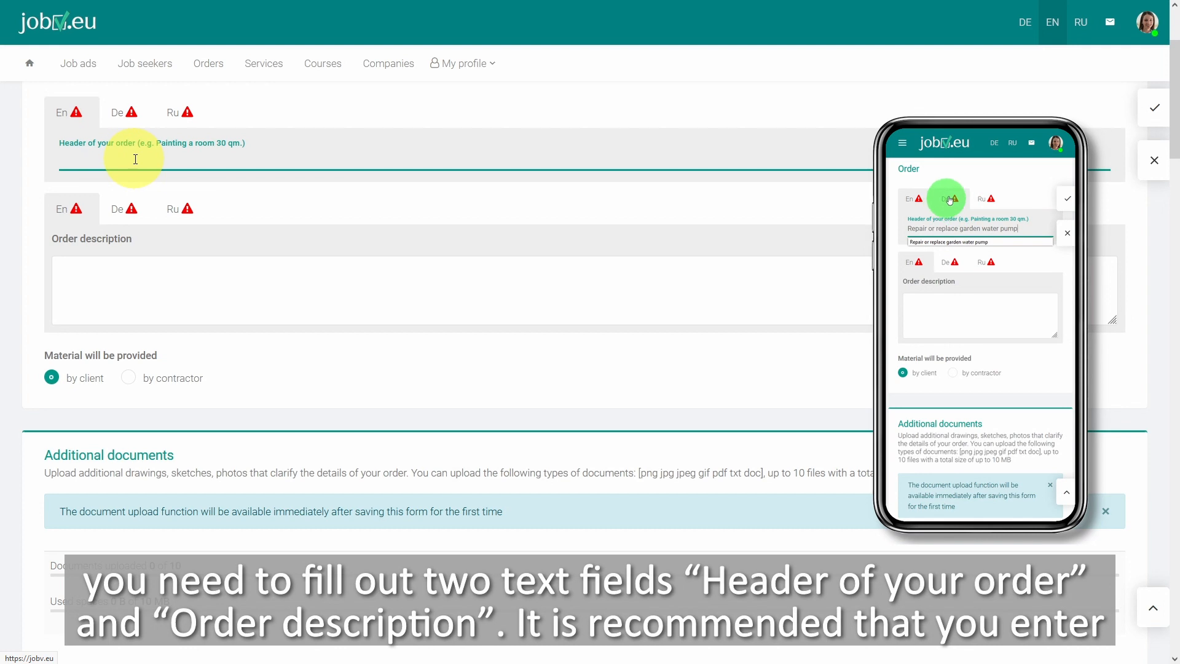
pyautogui.write('Repair or replace garden water pump')
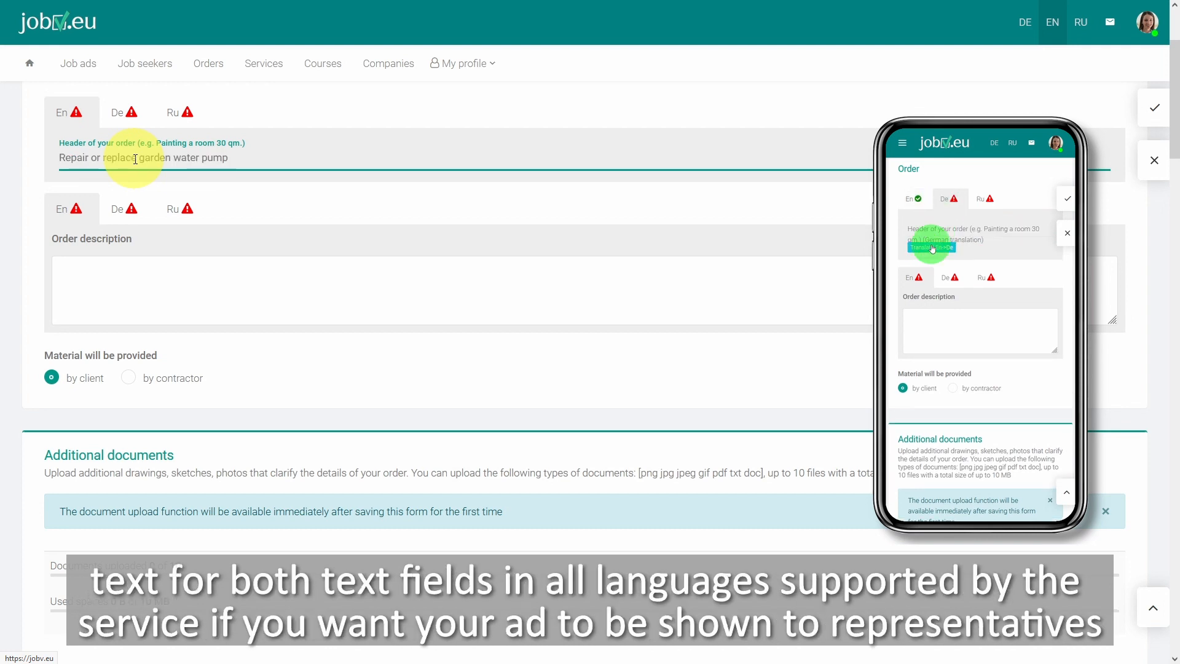
pyautogui.click(132, 113)
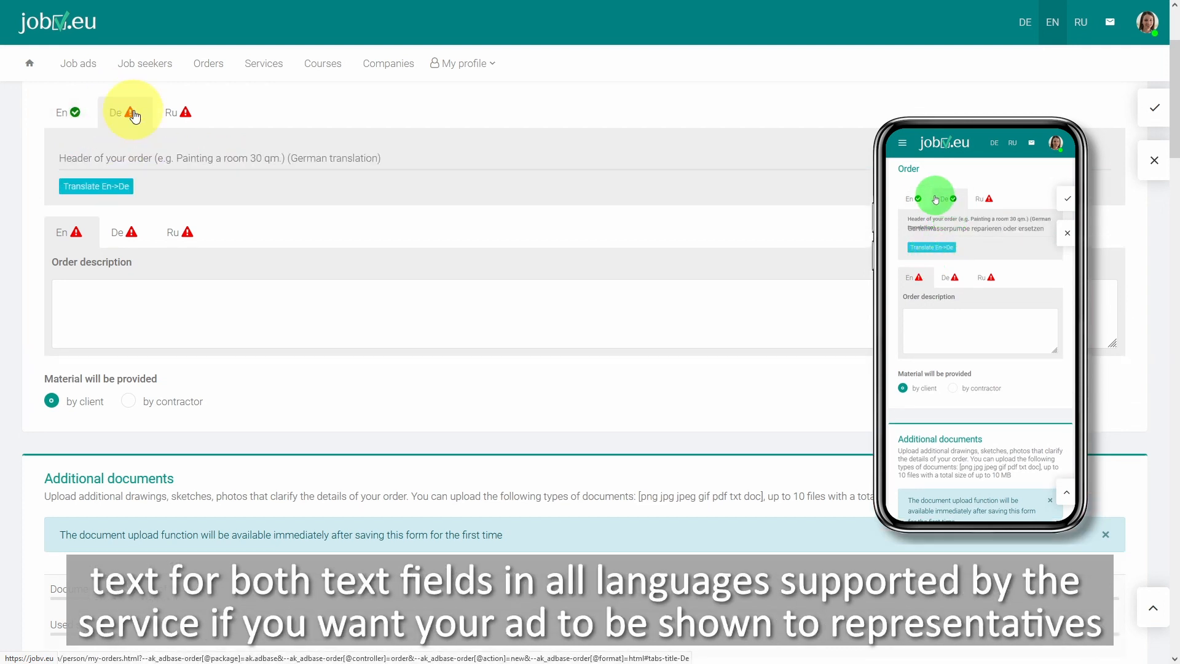
pyautogui.click(102, 191)
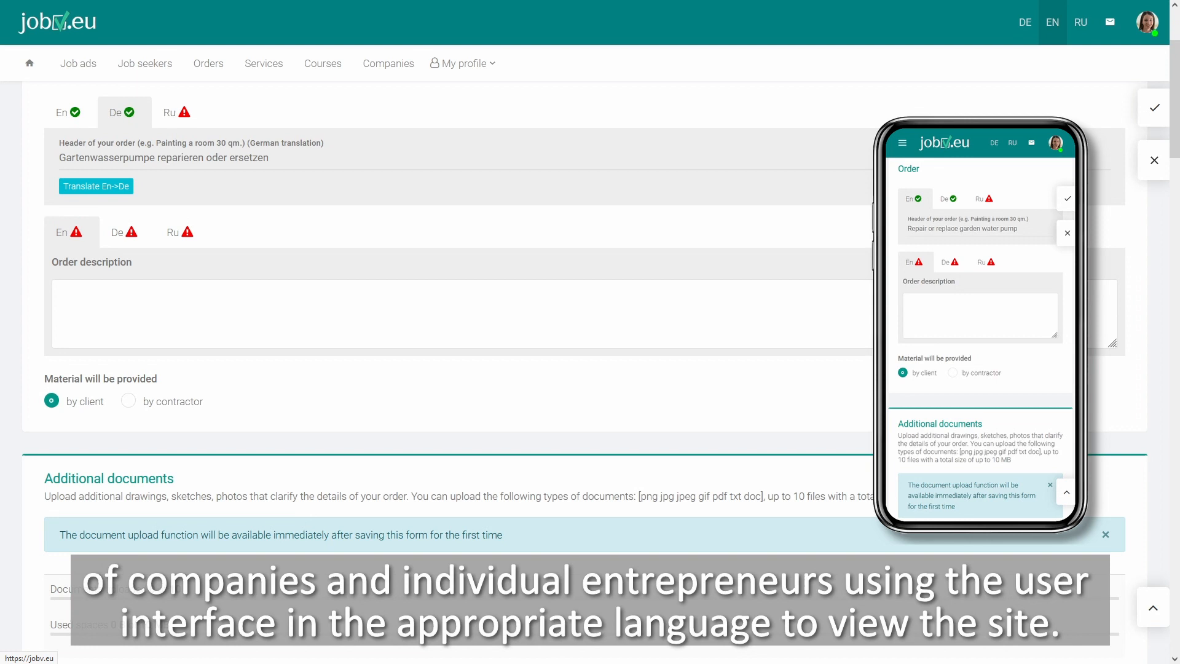
# - Enter an English order description asking to repair the broken garden water pump or replace it with a new one, installed and connected
pyautogui.click(173, 300)
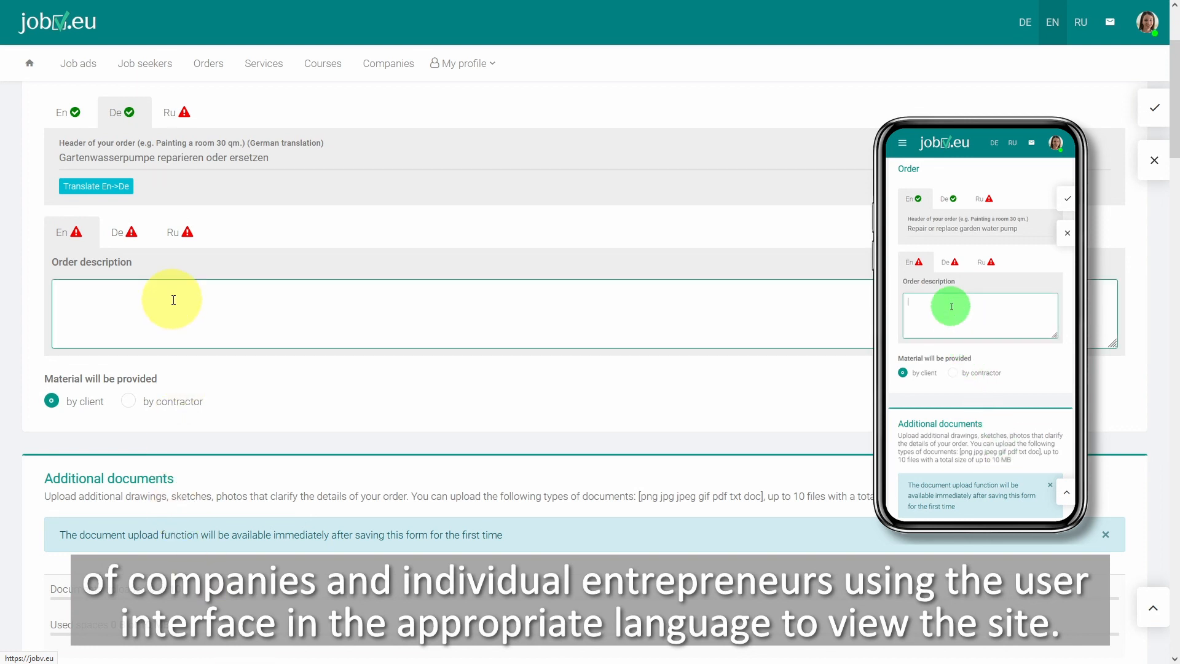
pyautogui.write('My garden water pump broke. Depending on the possibility and effort, it should either be repaired or replaced with a new one. The new pump is to be installed and connected.')
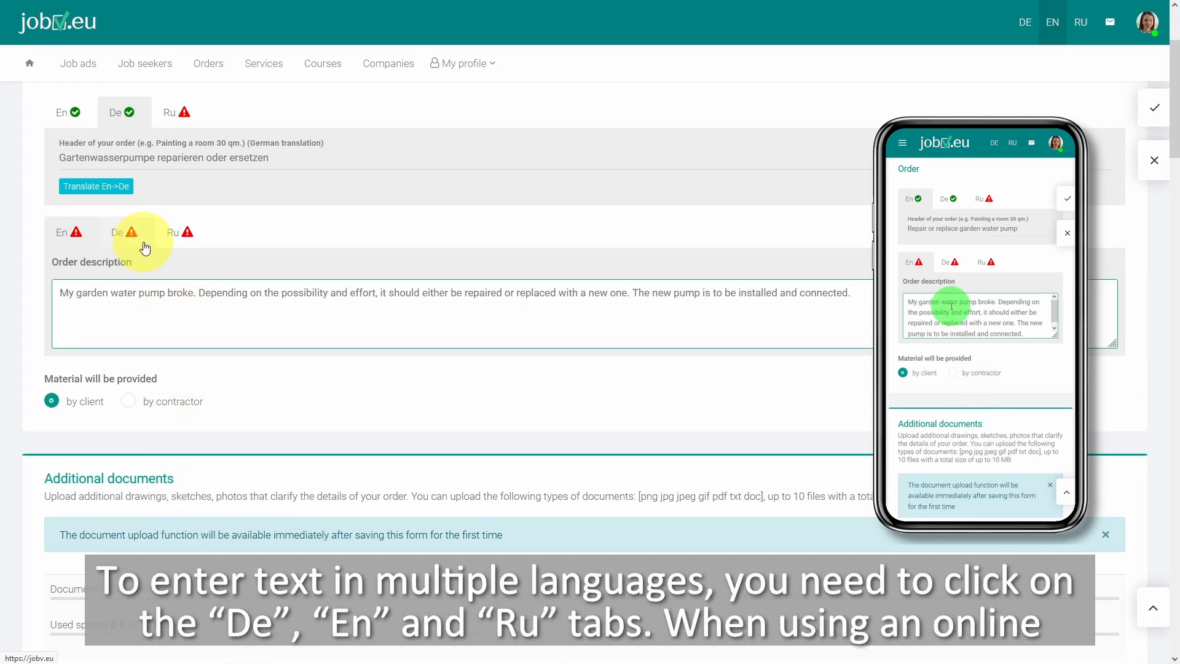
# - Machine-translate the order description from English into German and Russian, then return to the English version
pyautogui.click(145, 246)
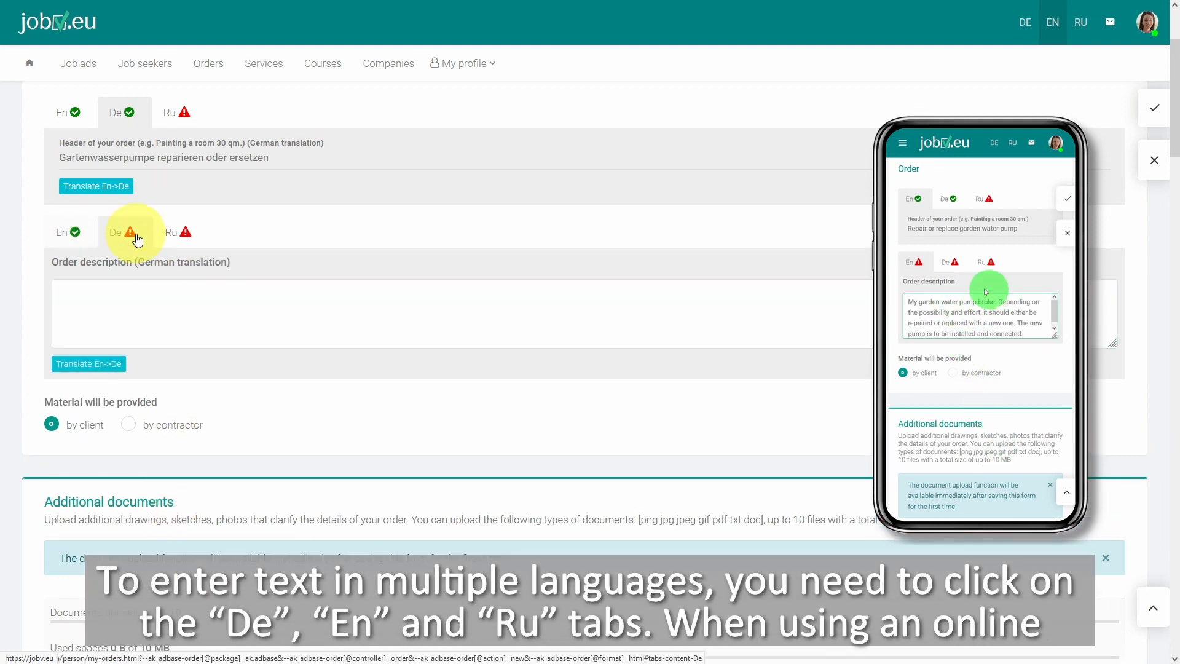
pyautogui.click(98, 365)
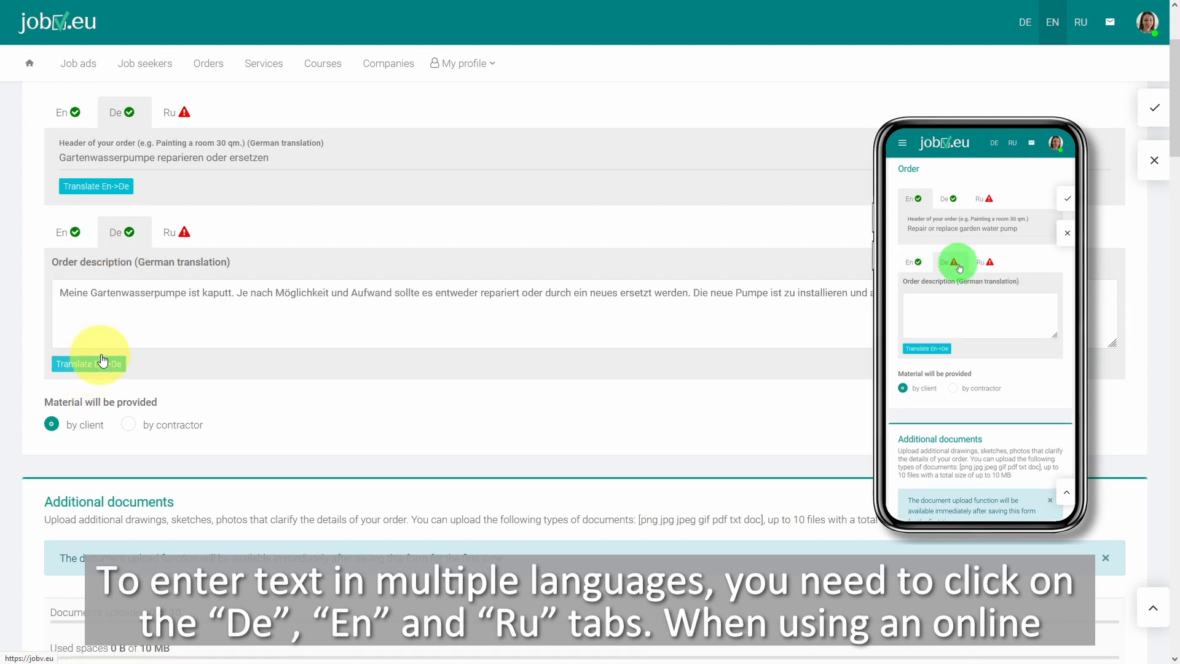
pyautogui.click(173, 236)
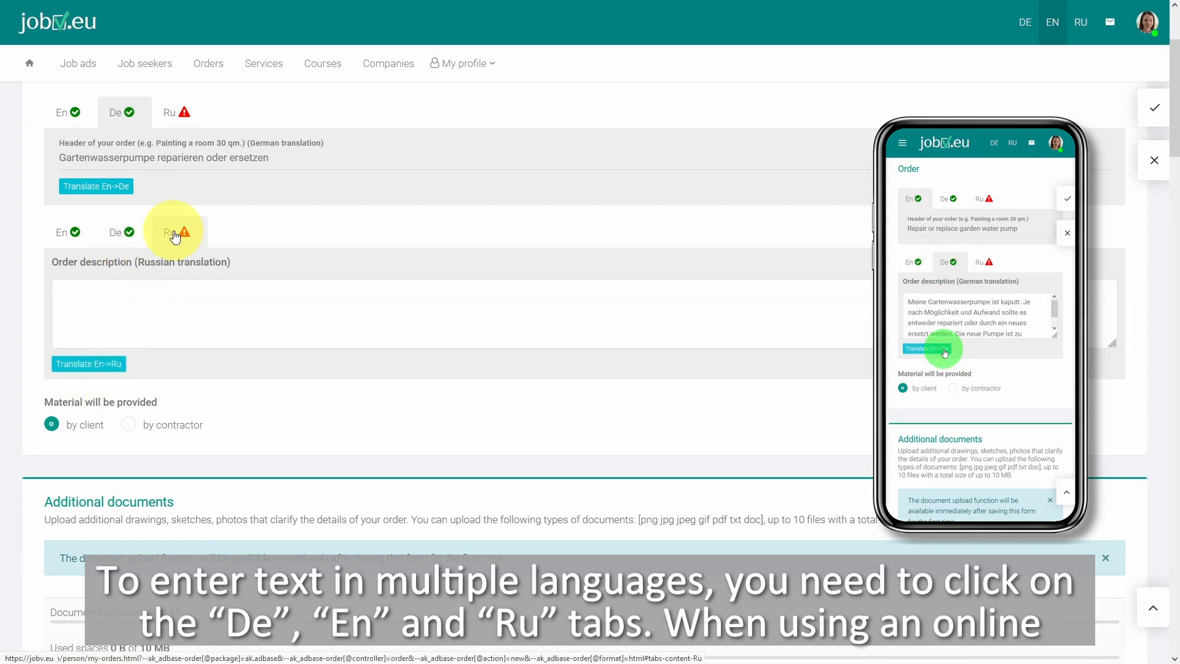
pyautogui.click(94, 365)
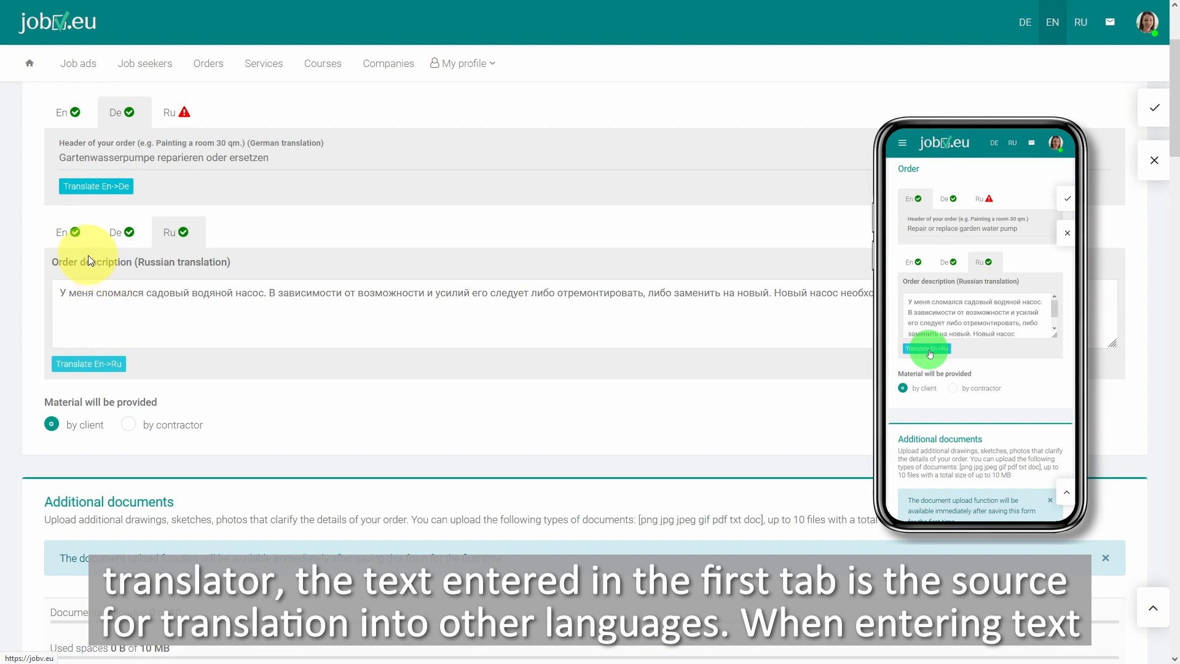
pyautogui.click(73, 232)
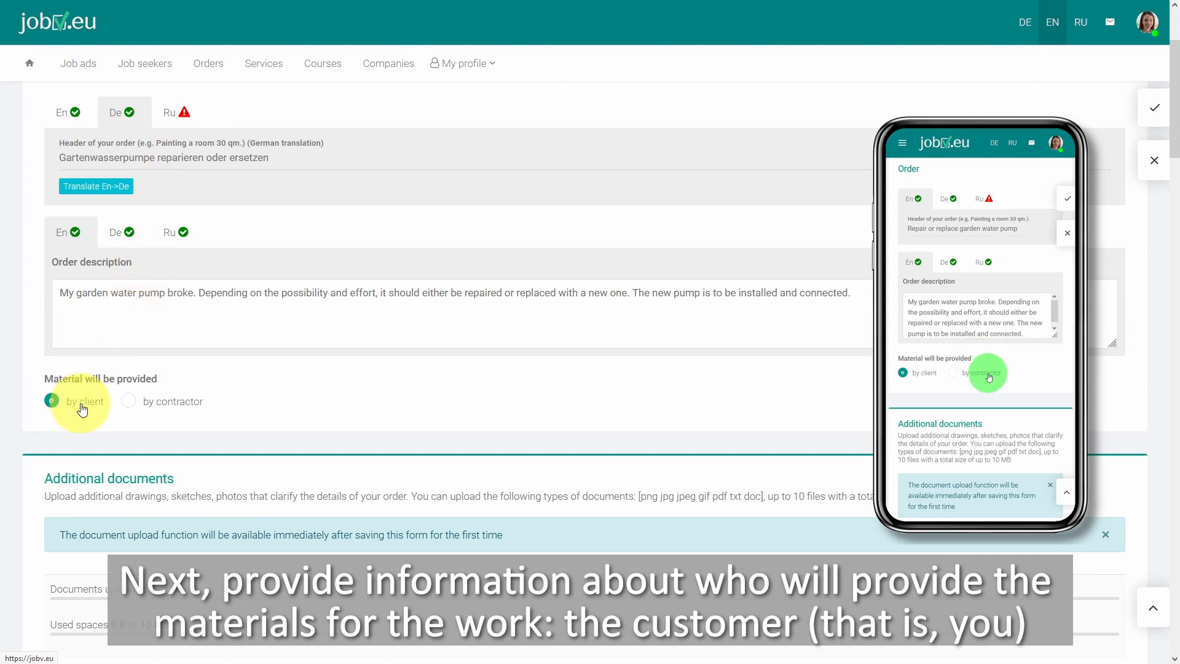
# - Specify that the material will be provided by the contractor and save the order
pyautogui.click(154, 412)
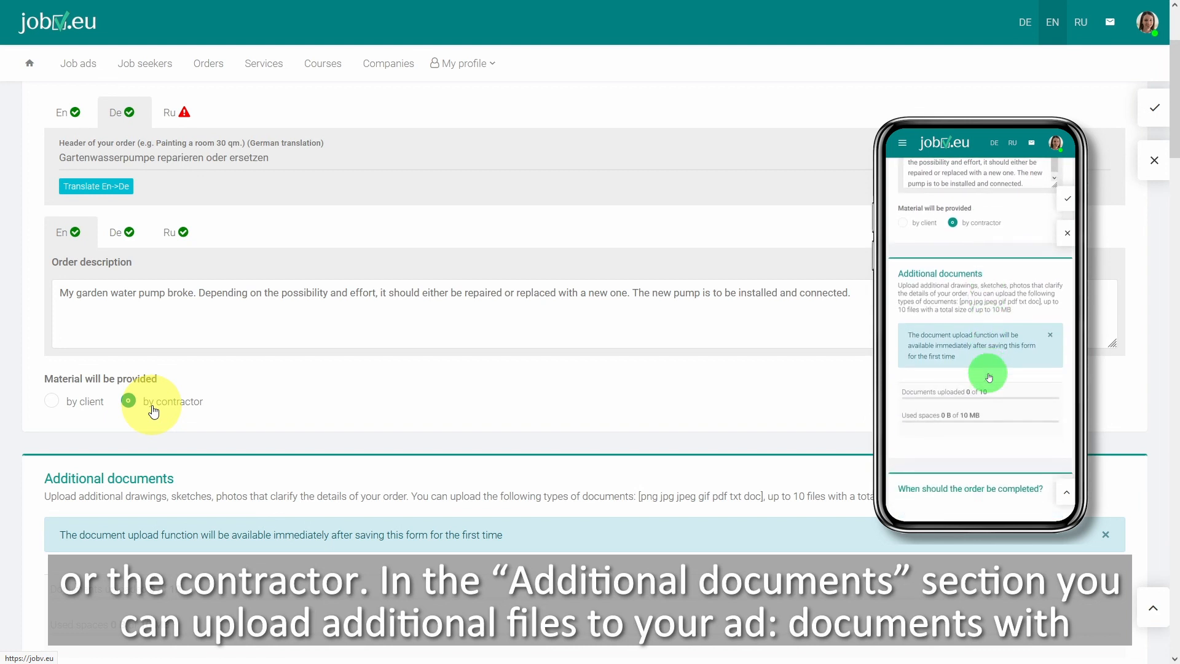
pyautogui.scroll(-3, 153, 411)
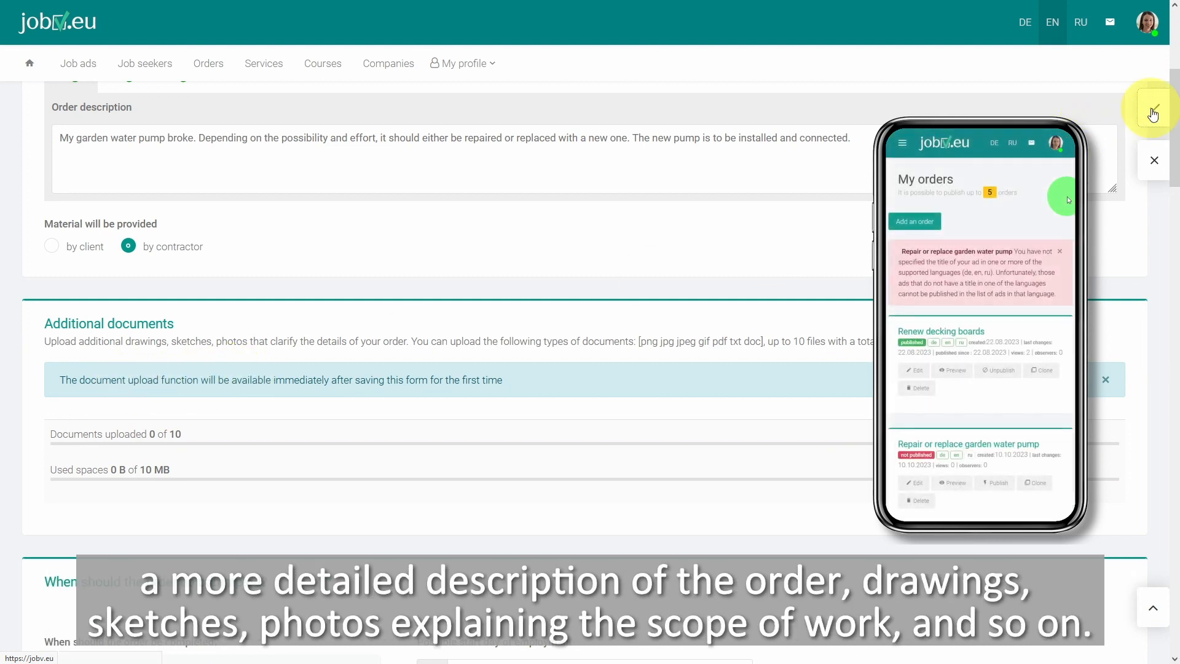
pyautogui.click(1152, 111)
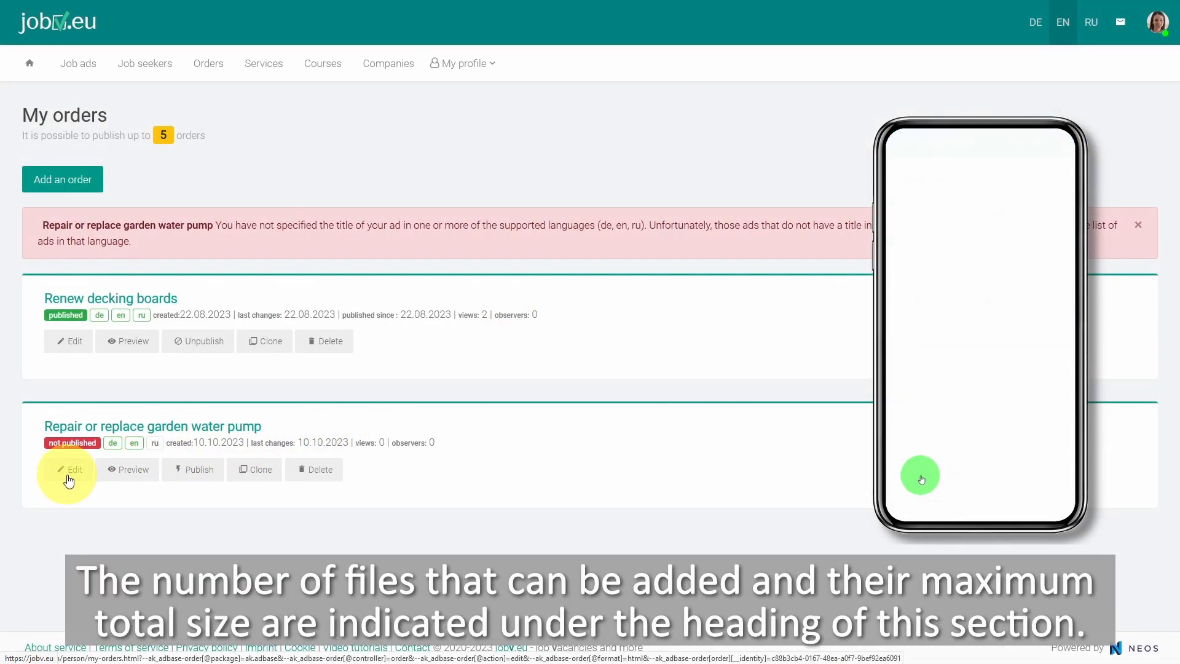
# - Reopen the garden water pump order for editing and upload wasserpumpe.jpg from the Bilder folder as an additional document
pyautogui.click(69, 478)
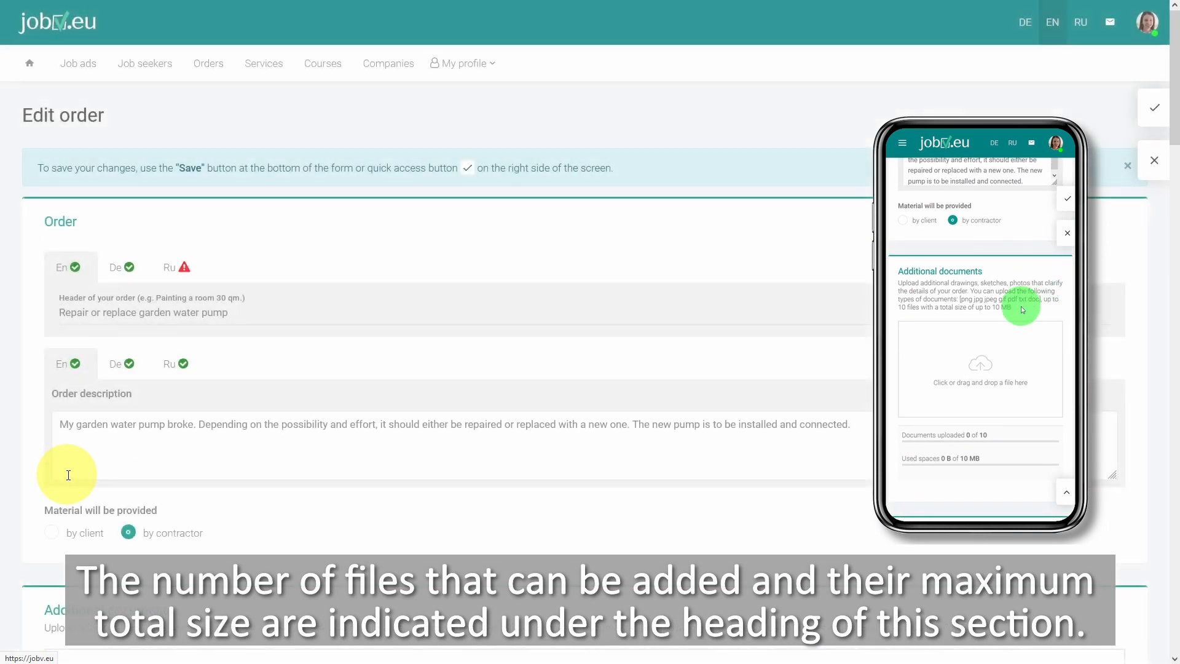
pyautogui.scroll(-2, 216, 388)
pyautogui.scroll(-3, 216, 390)
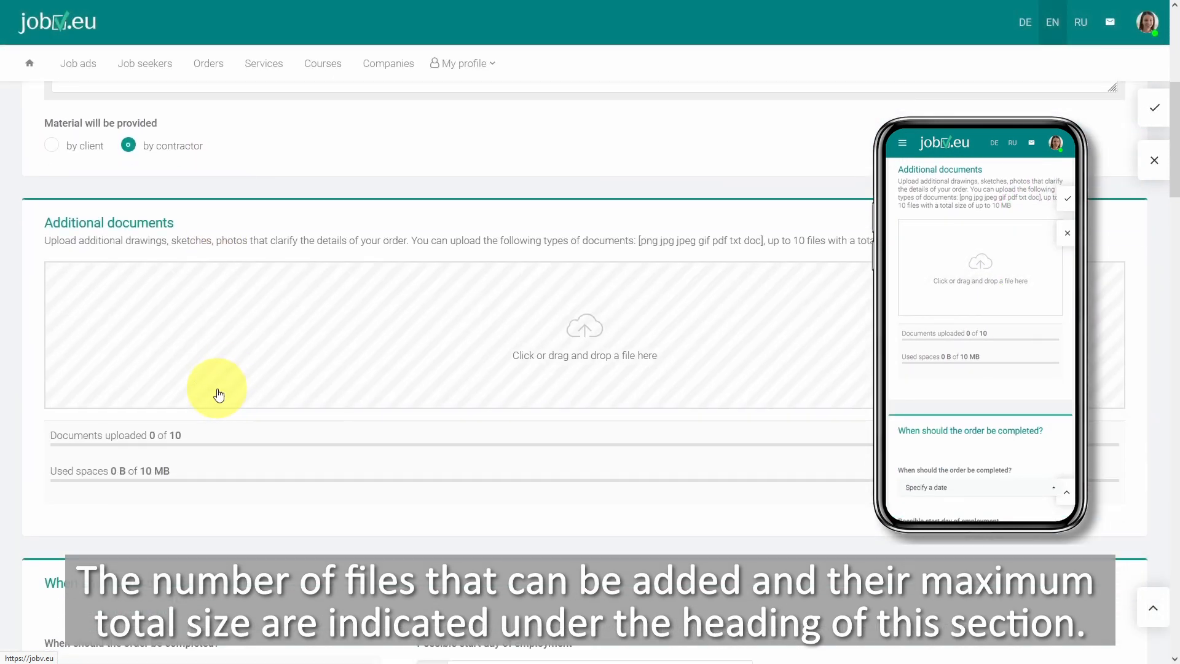
pyautogui.click(257, 334)
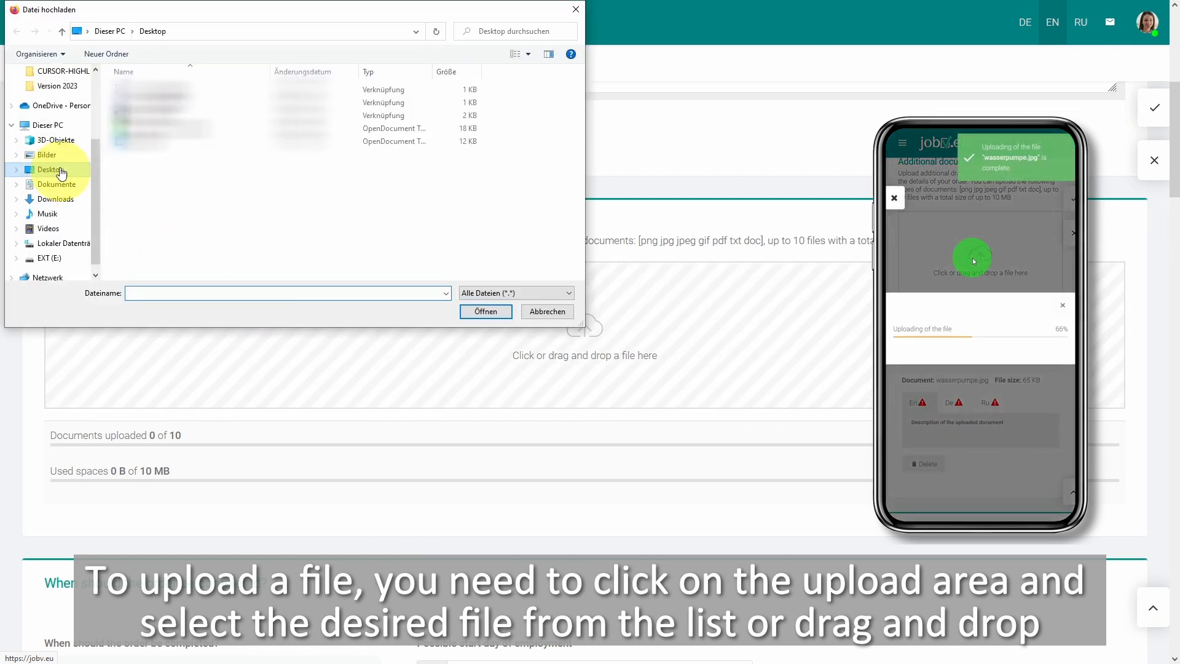
pyautogui.click(56, 158)
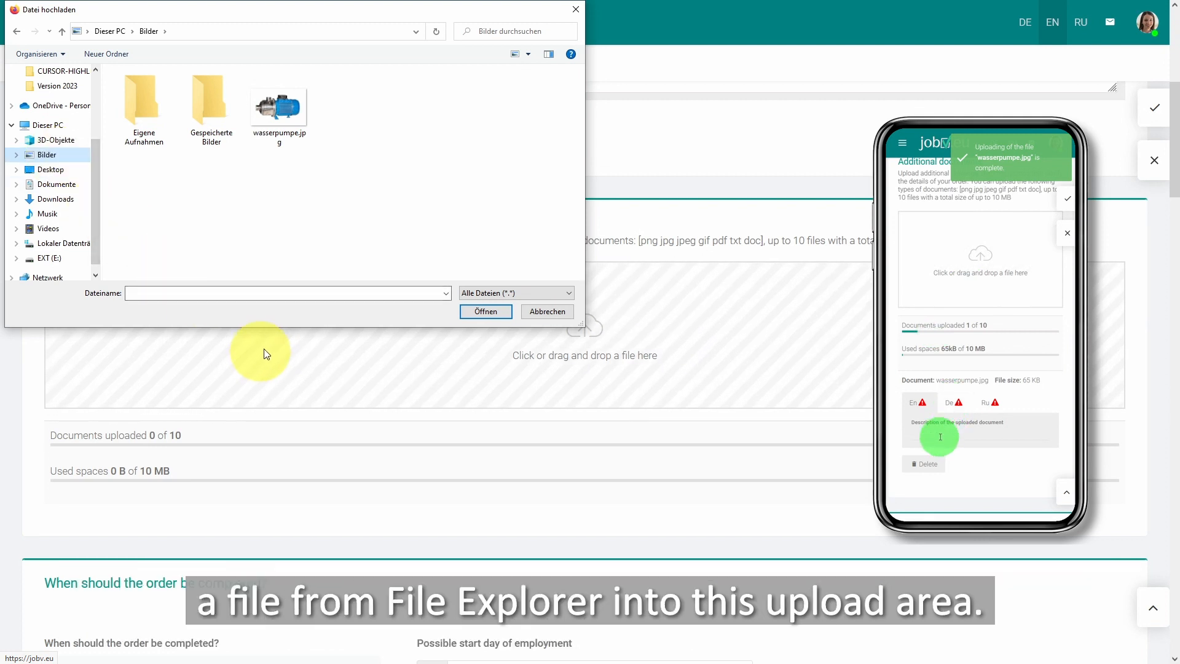
pyautogui.click(280, 121)
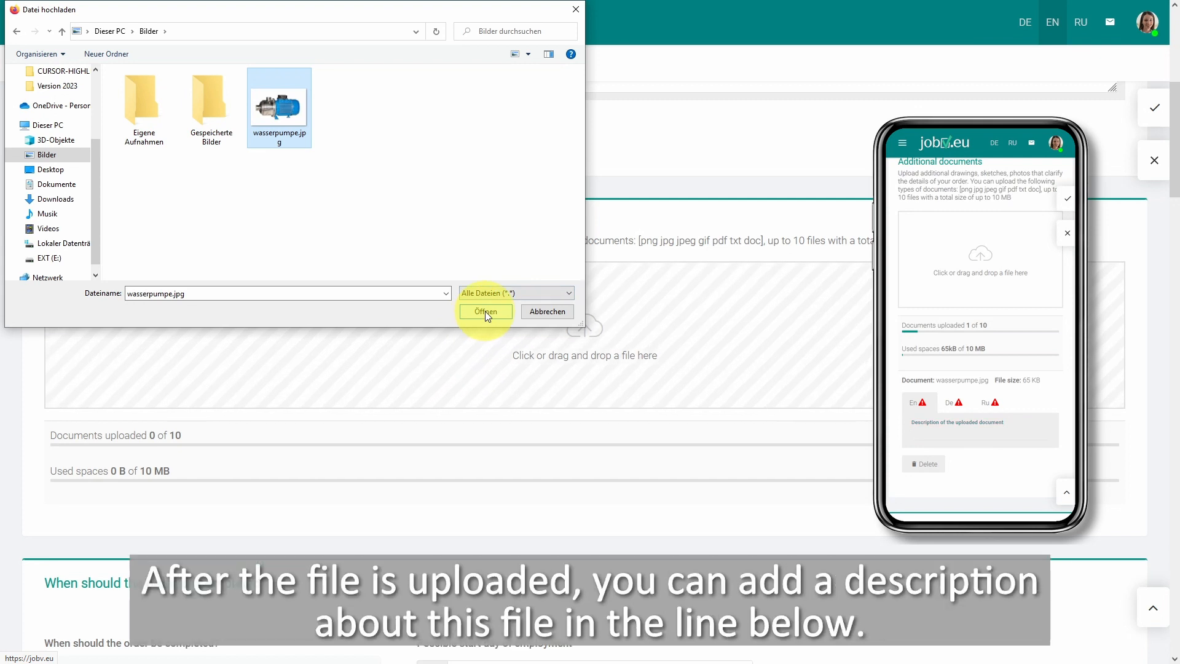
pyautogui.click(485, 311)
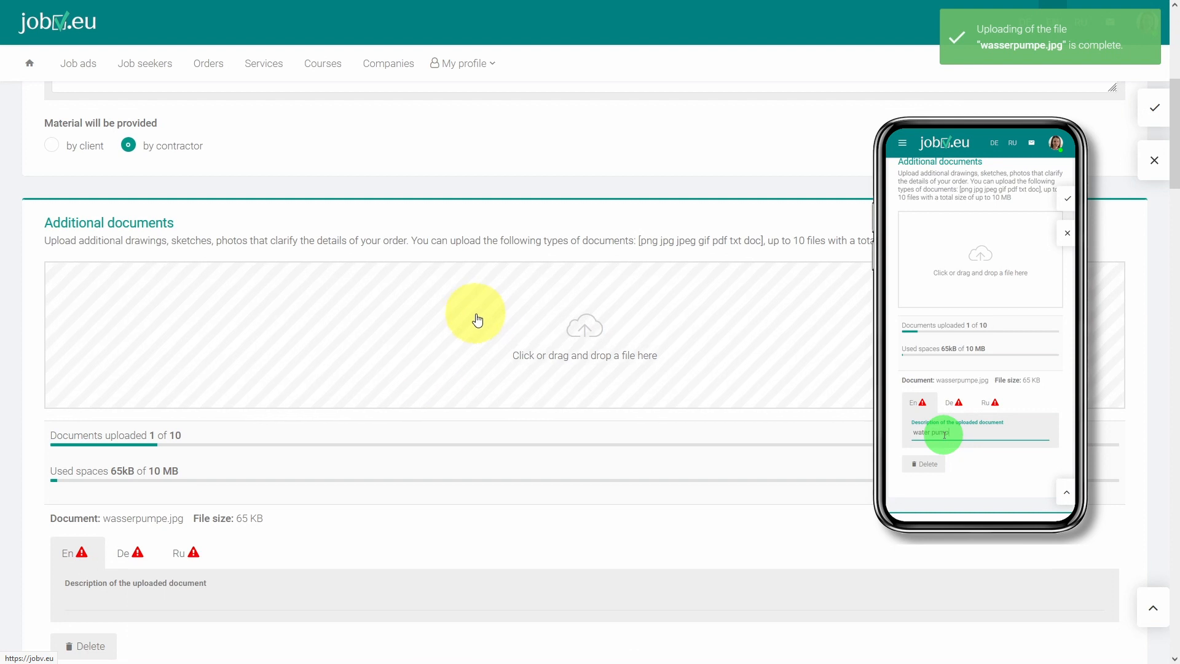
# - Enter "water pump" as the English description of the uploaded wasserpumpe.jpg document
pyautogui.scroll(-2, 240, 452)
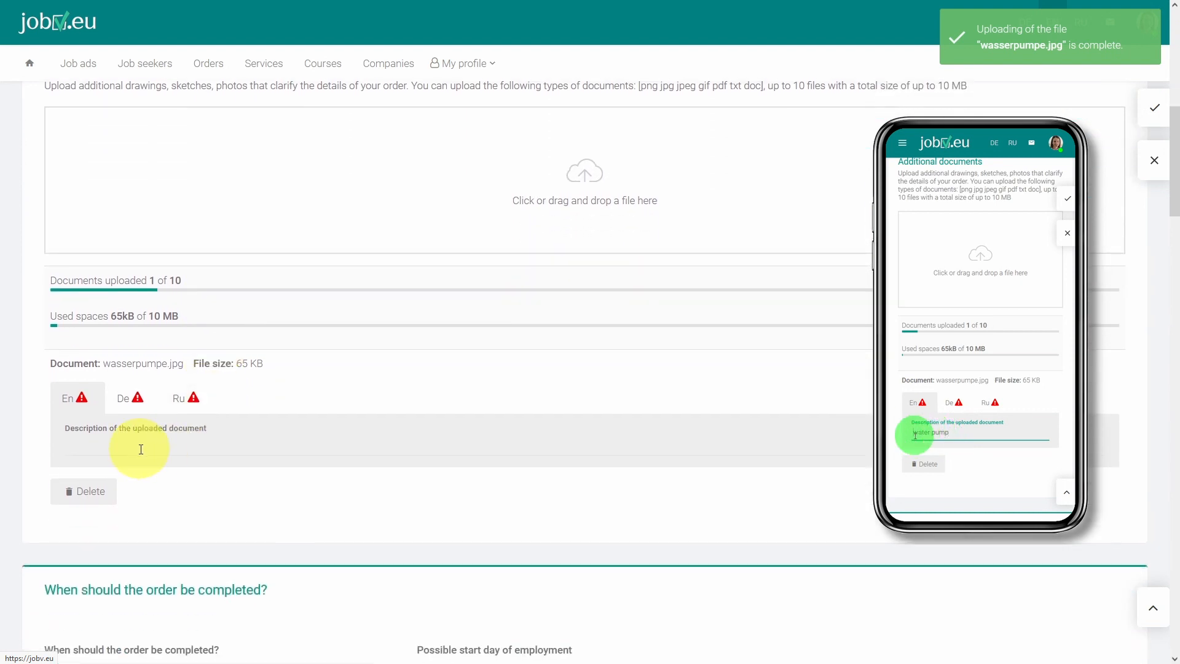
pyautogui.scroll(1, 128, 443)
pyautogui.click(118, 520)
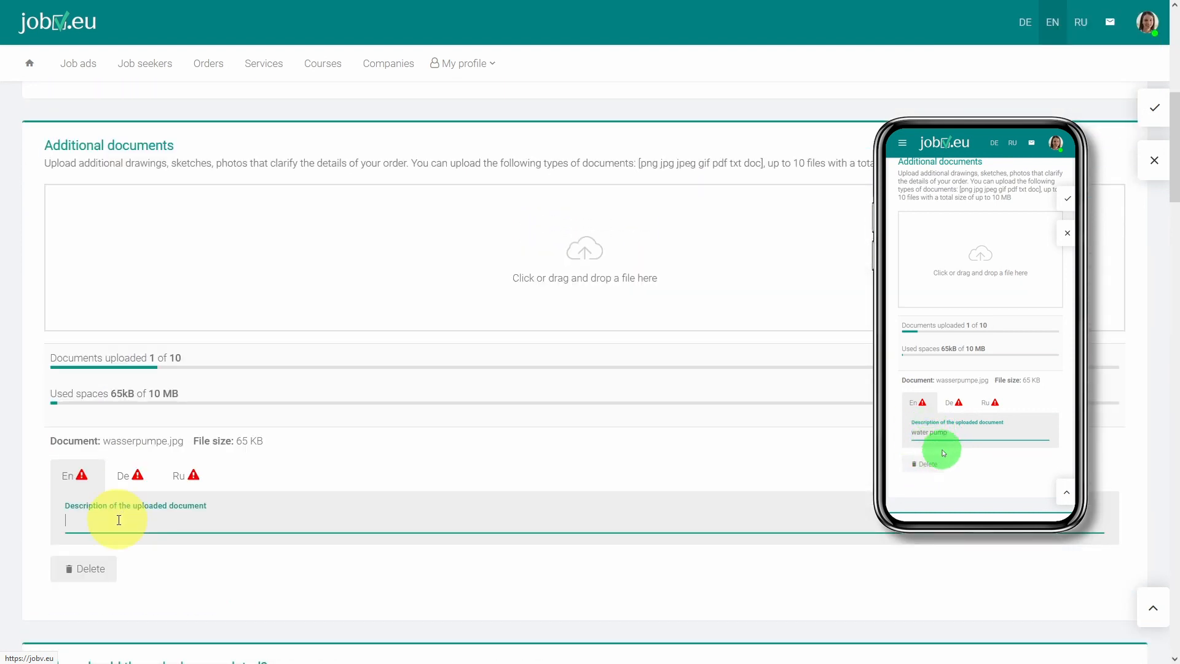
pyautogui.write('water pump')
# - Machine-translate the uploaded document's description into German and Russian, and return to its English version
pyautogui.scroll(-2, 155, 503)
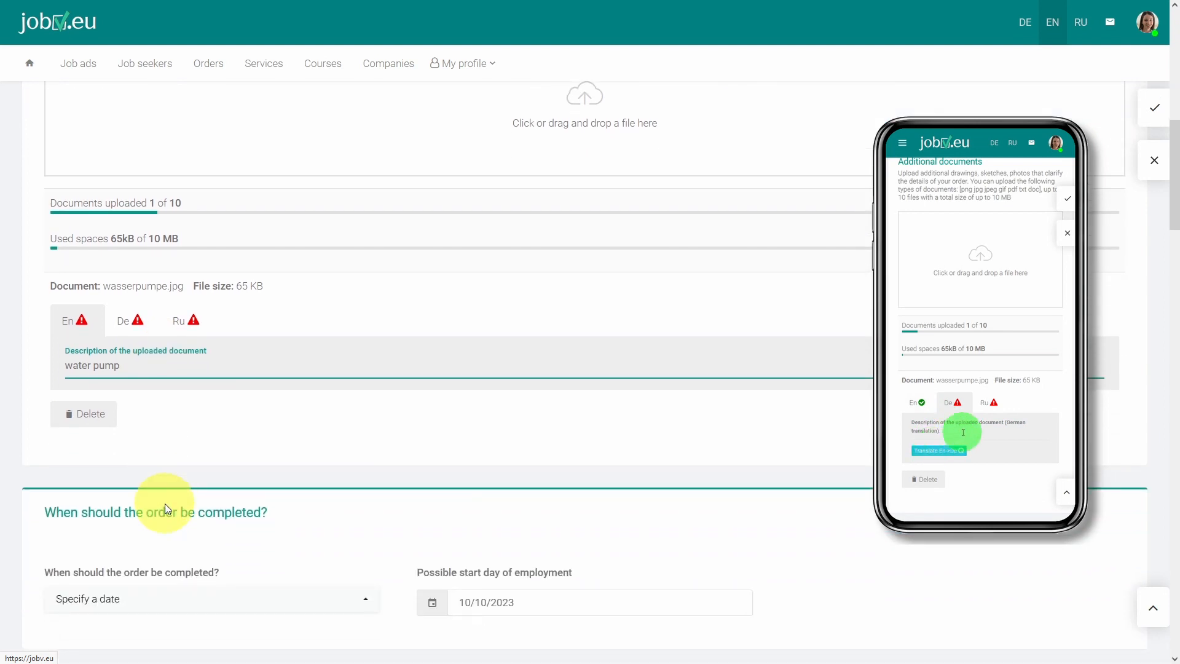
pyautogui.scroll(1, 165, 508)
pyautogui.click(131, 400)
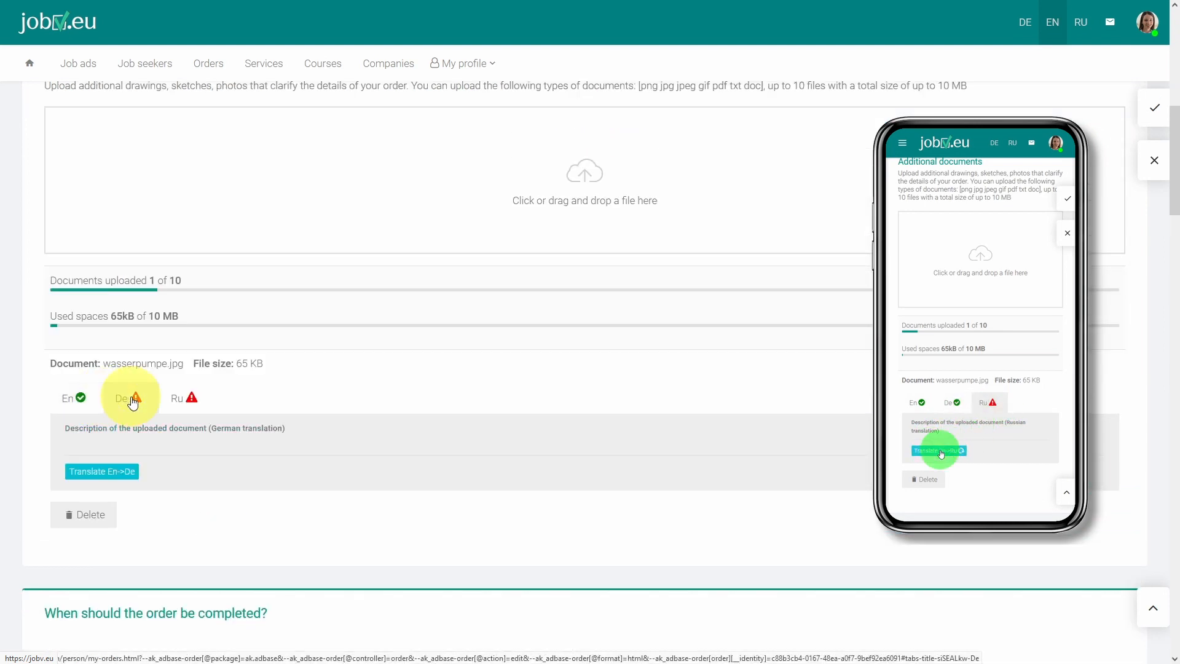
pyautogui.click(101, 471)
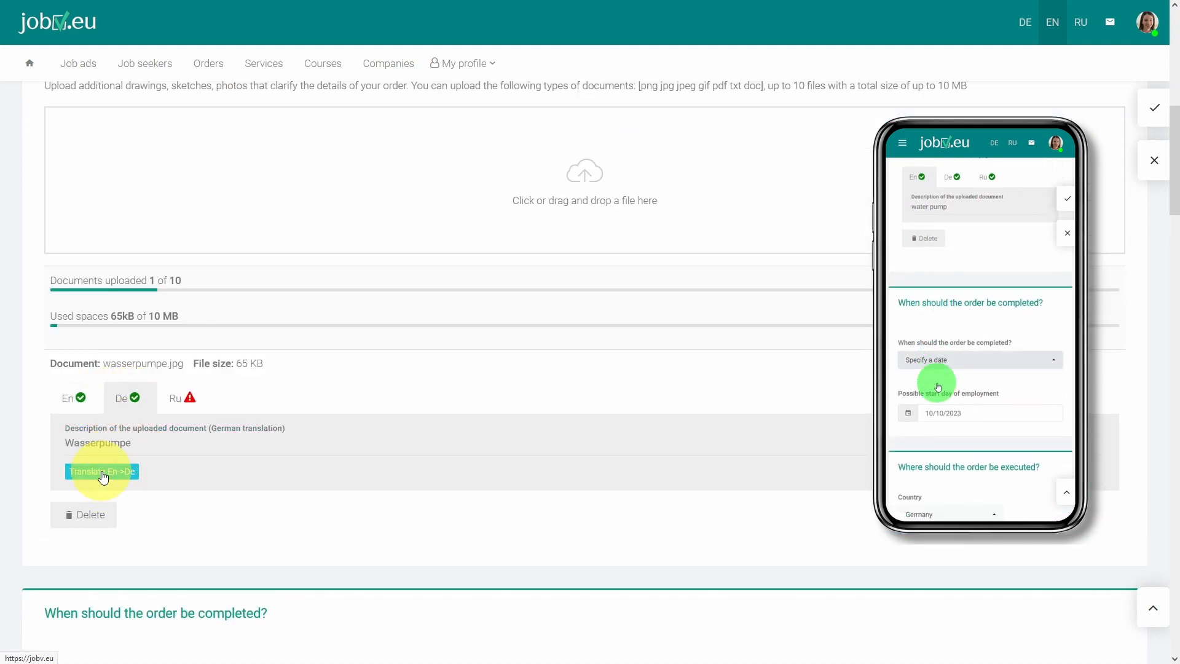
pyautogui.click(190, 400)
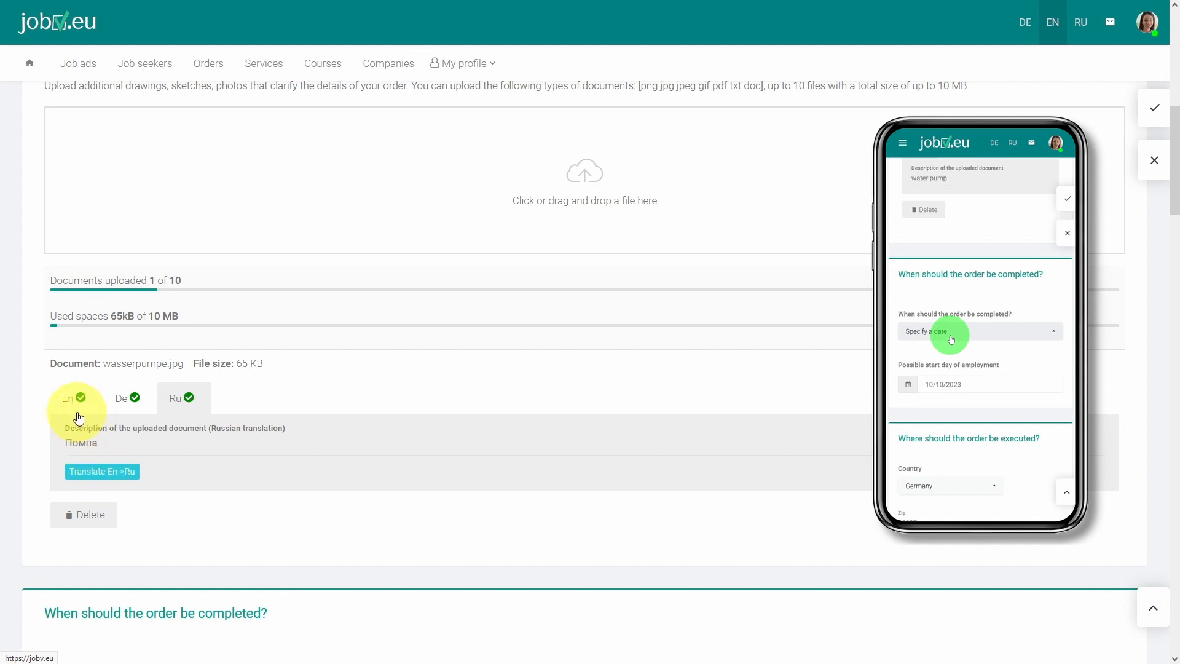
pyautogui.click(74, 399)
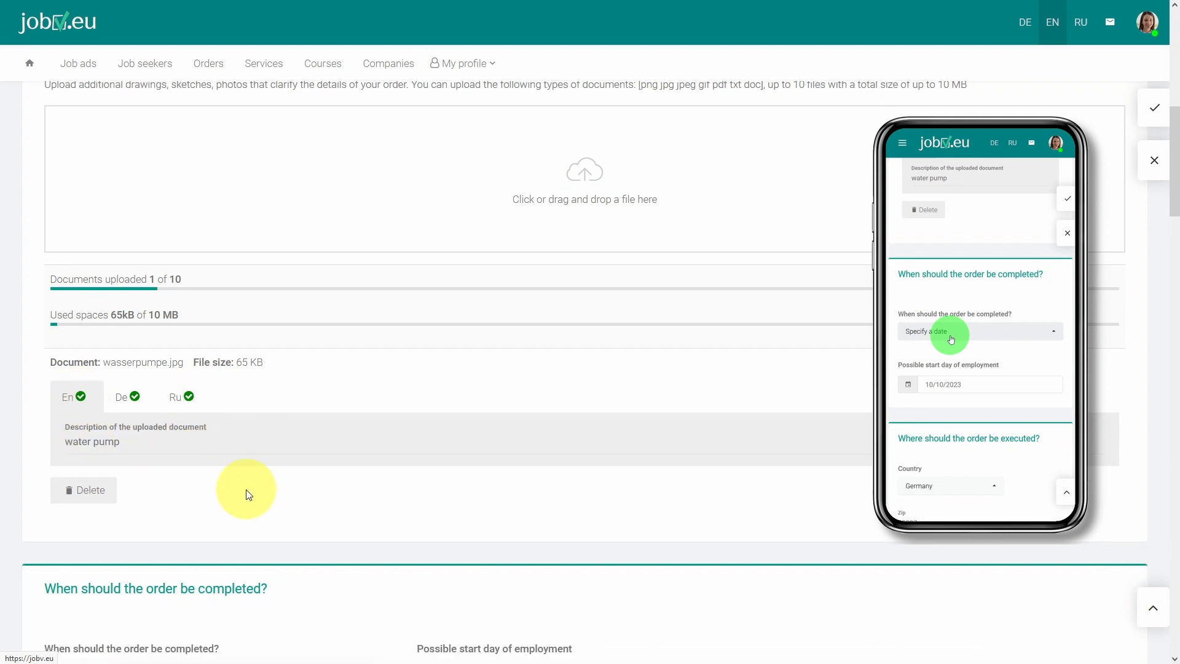
# - Set the order's completion time to "As soon as possible"
pyautogui.scroll(-6, 249, 496)
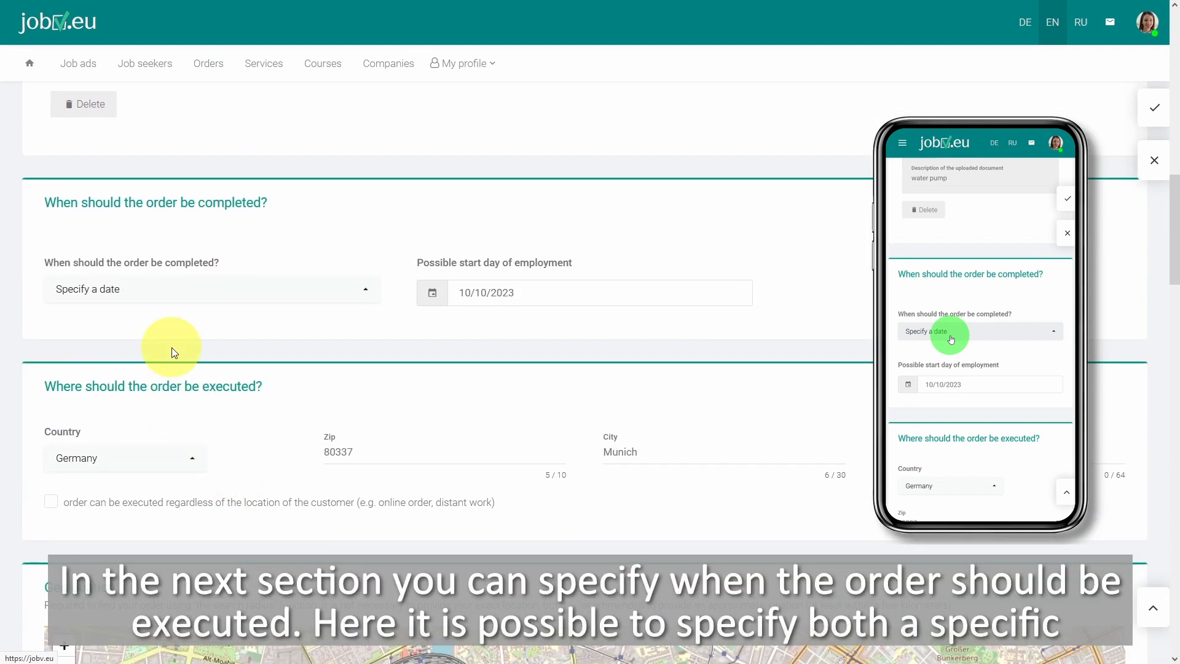
pyautogui.click(213, 293)
pyautogui.click(170, 352)
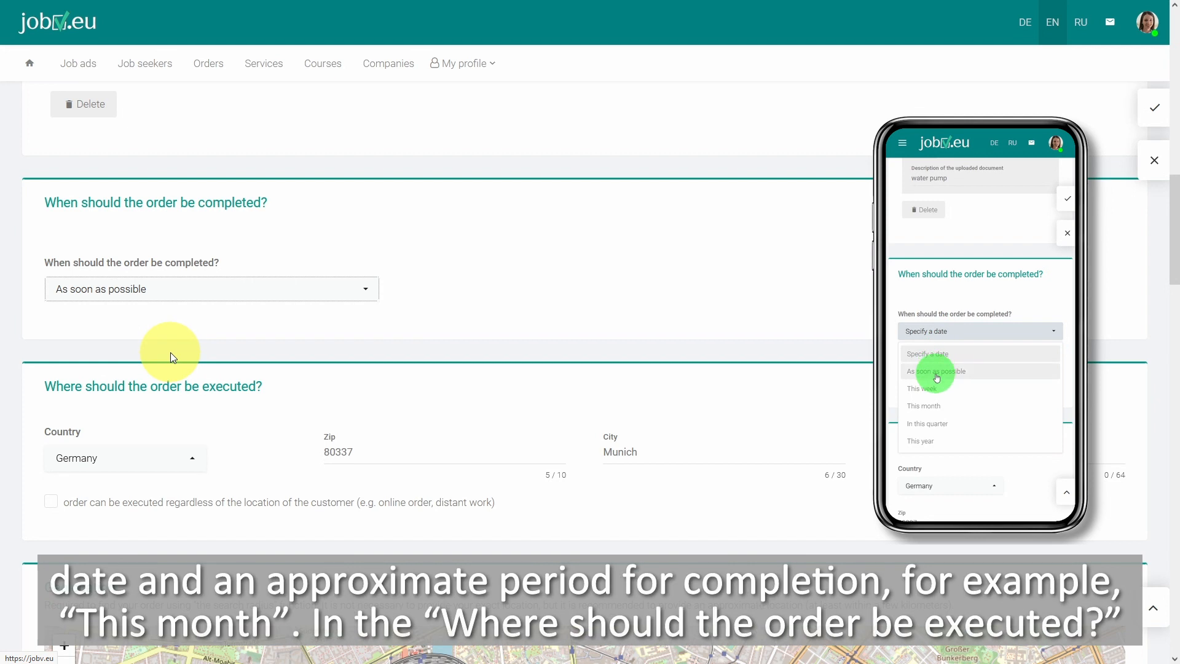
# - Set the order's geolocation marker in the center of the map, with the map centered on Torstraße near Rosenthaler Platz in Berlin
pyautogui.scroll(-2, 172, 348)
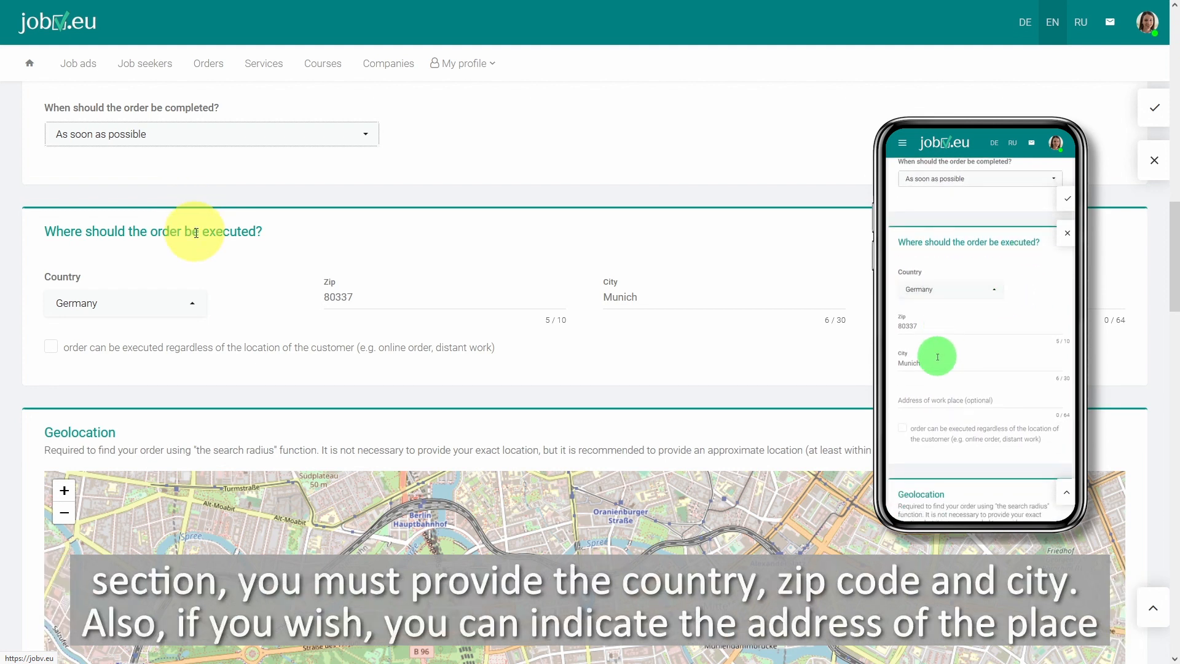
pyautogui.scroll(1, 206, 308)
pyautogui.scroll(-1, 209, 358)
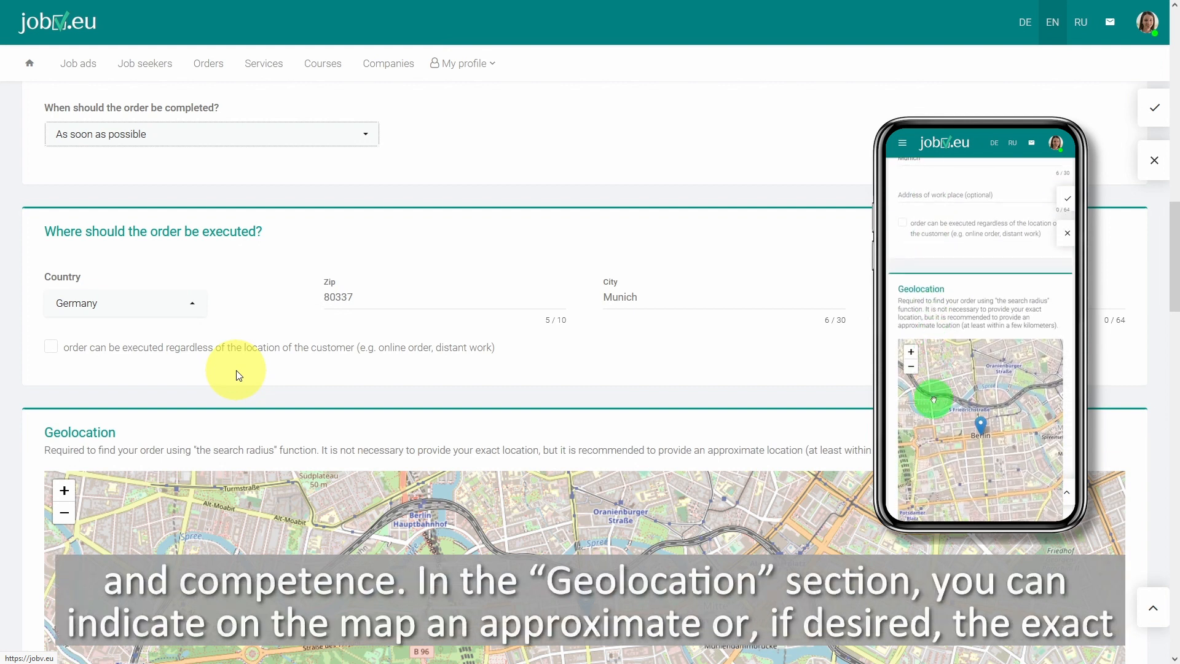
pyautogui.scroll(-3, 238, 375)
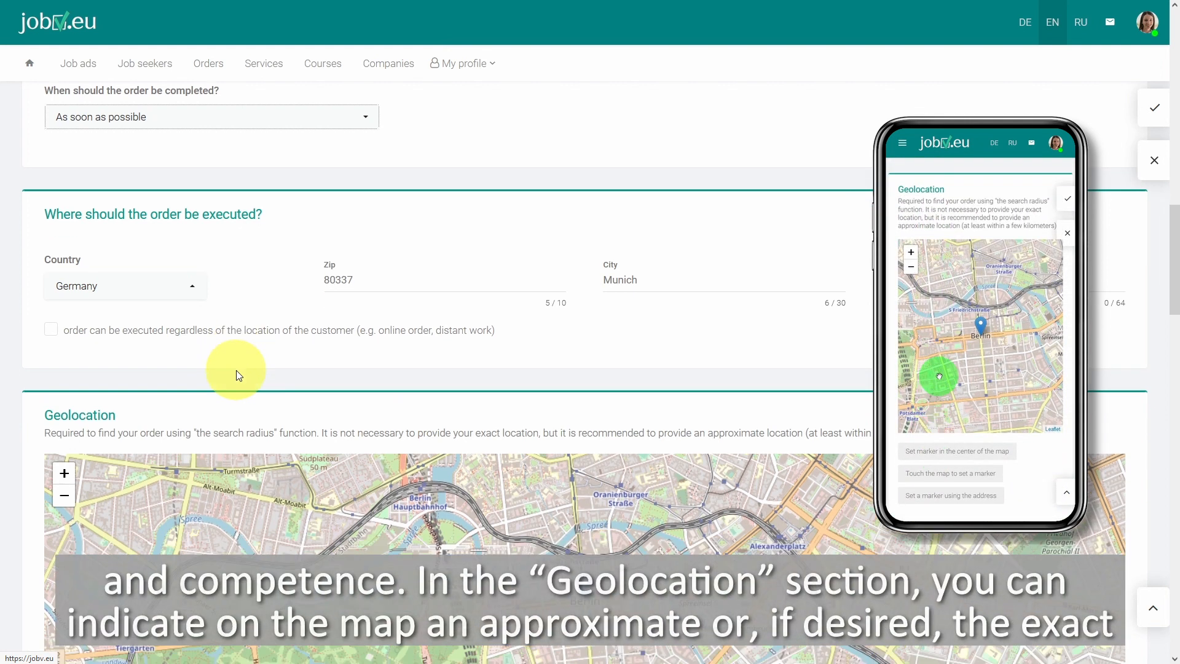
pyautogui.scroll(-3, 227, 356)
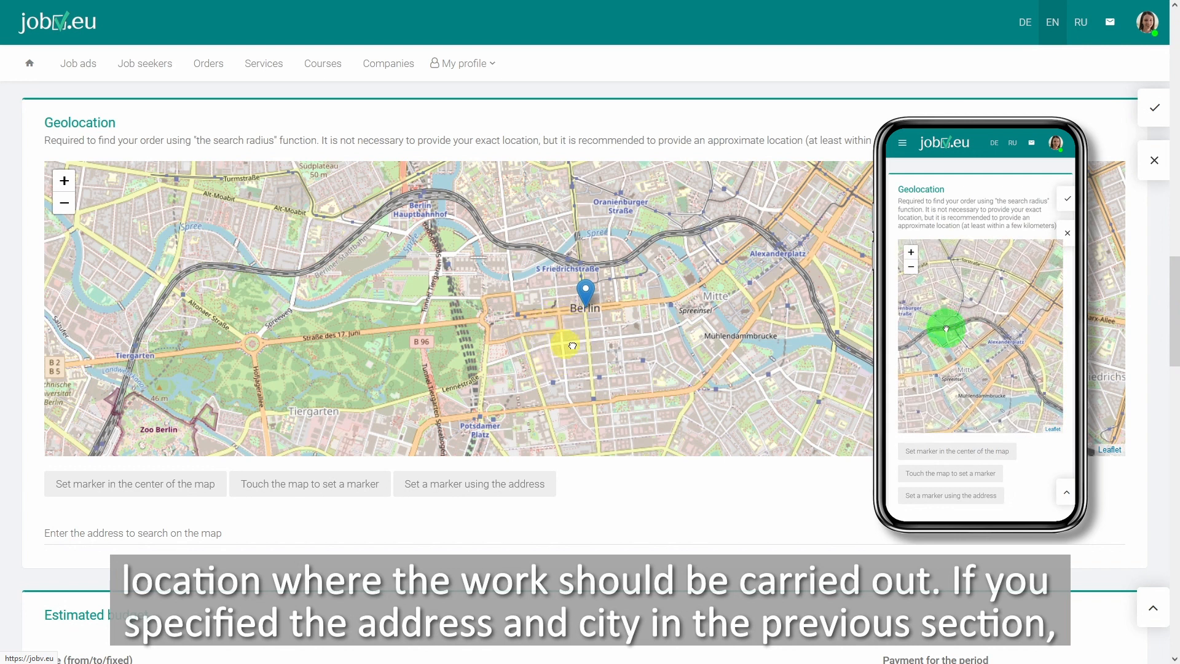
pyautogui.moveTo(572, 345); pyautogui.dragTo(674, 361)
pyautogui.moveTo(584, 334); pyautogui.dragTo(616, 395)
pyautogui.moveTo(621, 335); pyautogui.dragTo(574, 378)
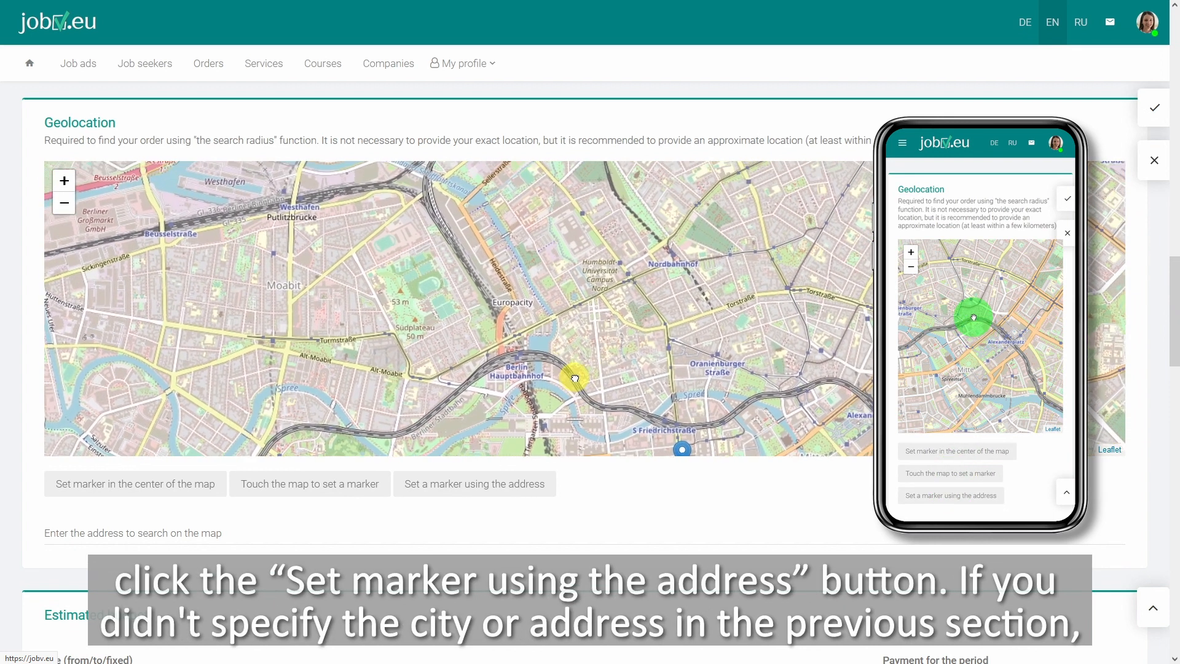
pyautogui.moveTo(640, 337); pyautogui.dragTo(565, 331)
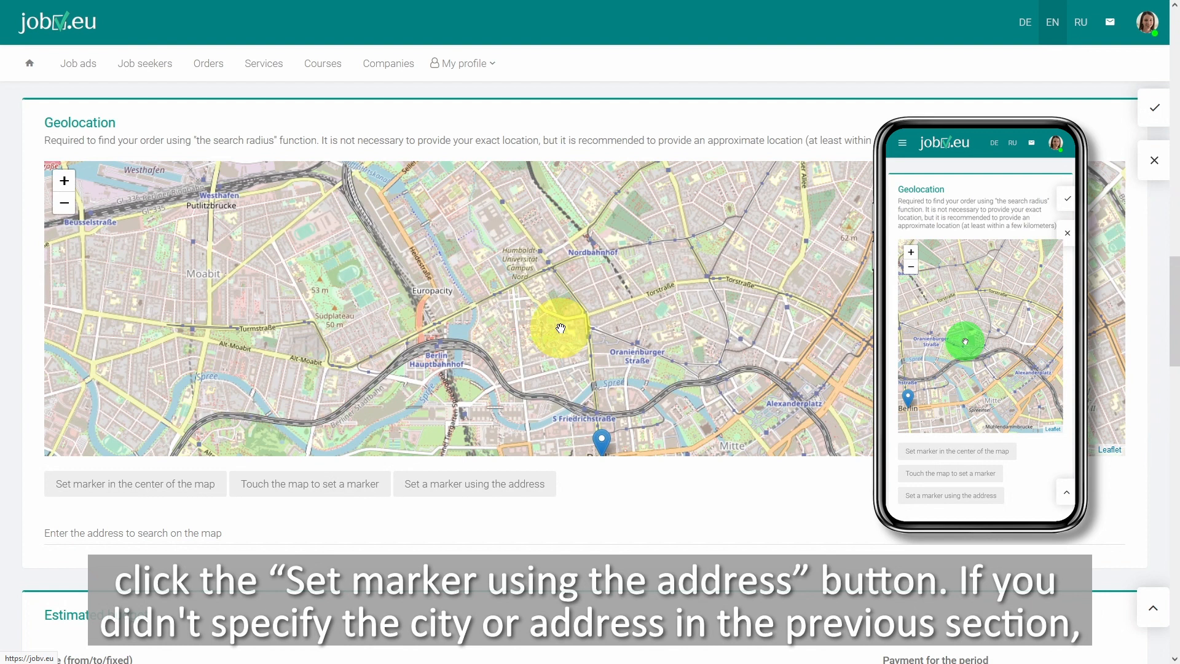
pyautogui.moveTo(561, 308); pyautogui.dragTo(478, 339)
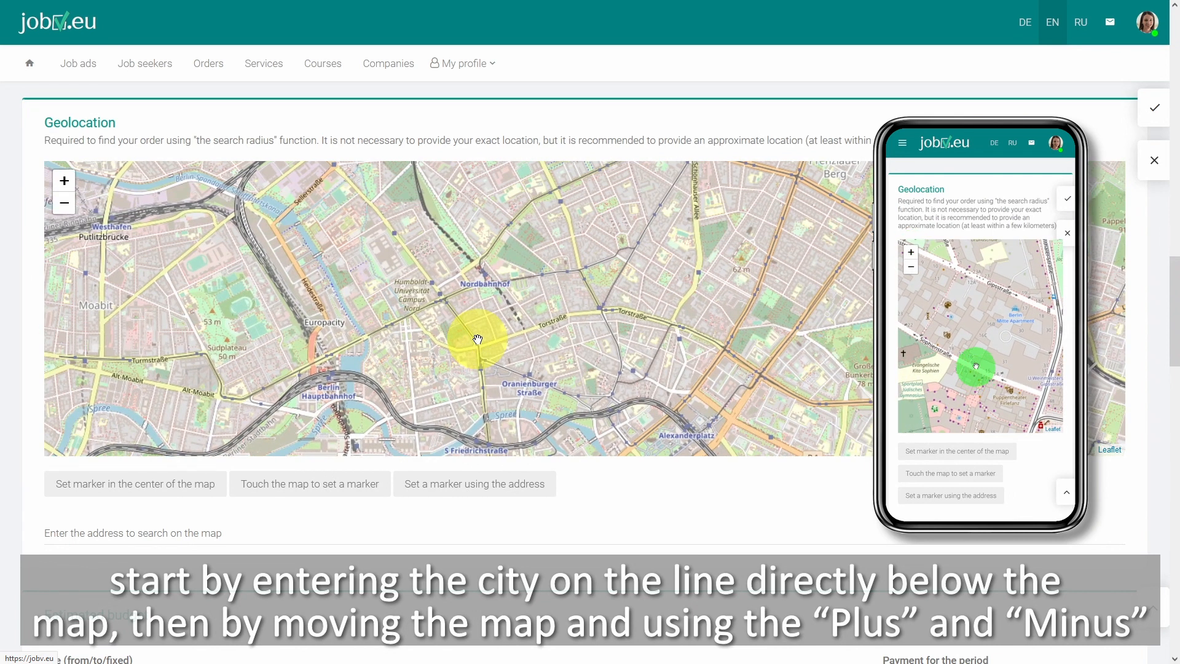
pyautogui.click(73, 184)
pyautogui.click(62, 187)
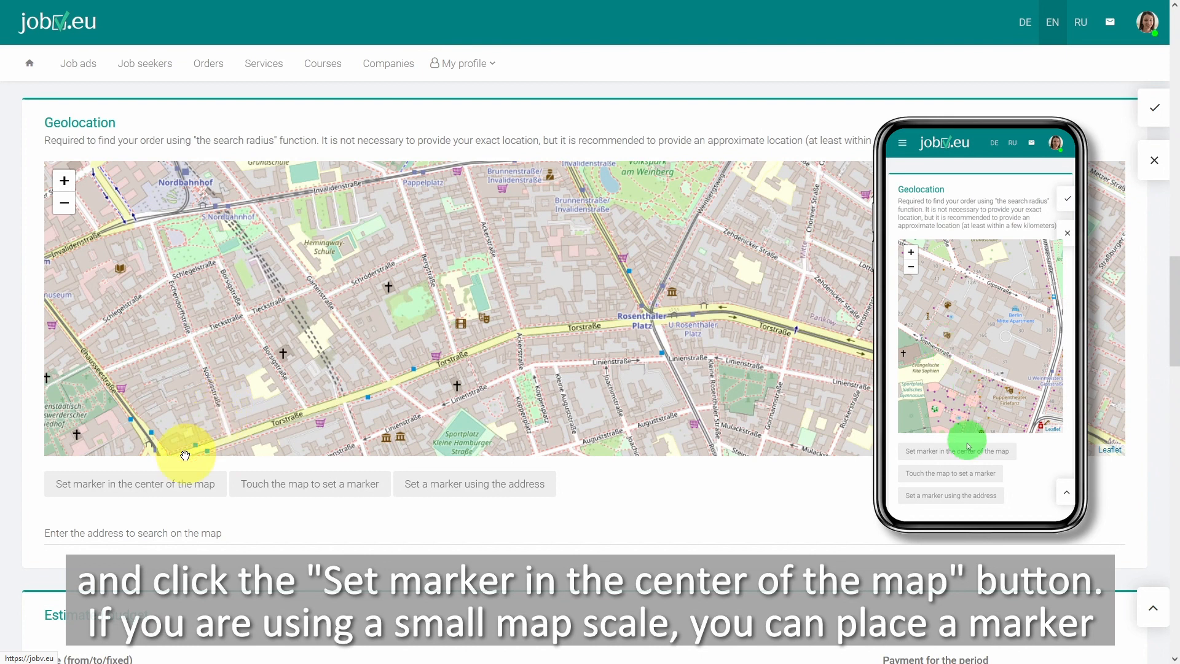
pyautogui.click(152, 490)
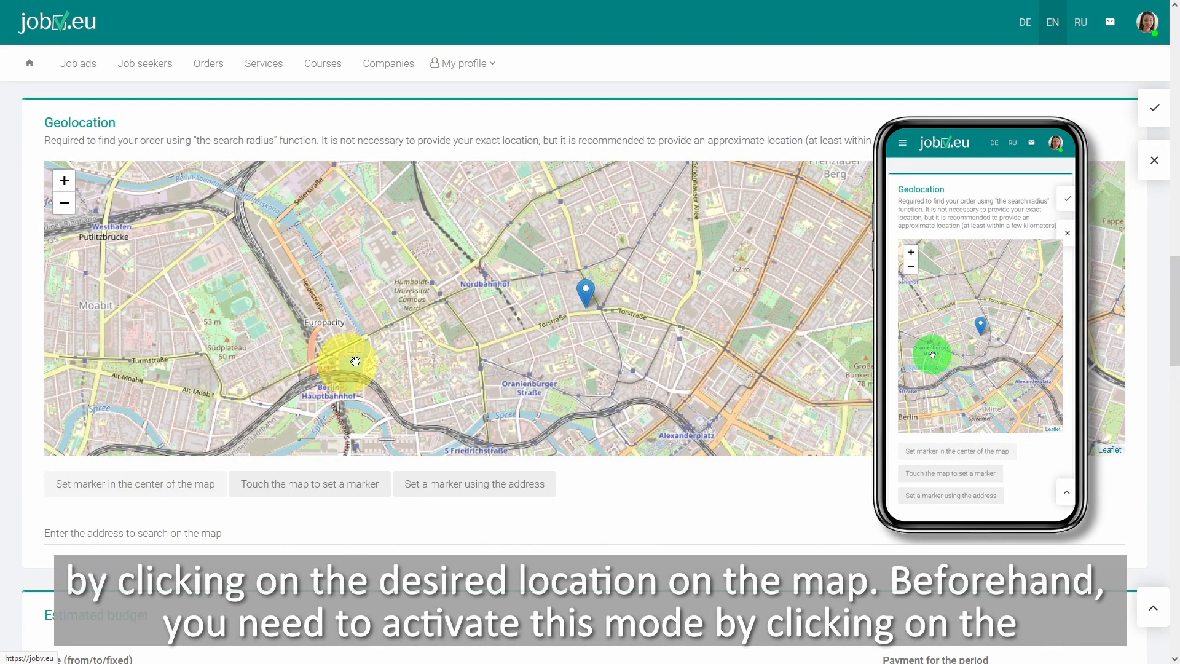
# - Enable setting the marker by touching the map and place it on Torstraße, slightly east of the existing marker
pyautogui.moveTo(561, 338); pyautogui.dragTo(466, 345)
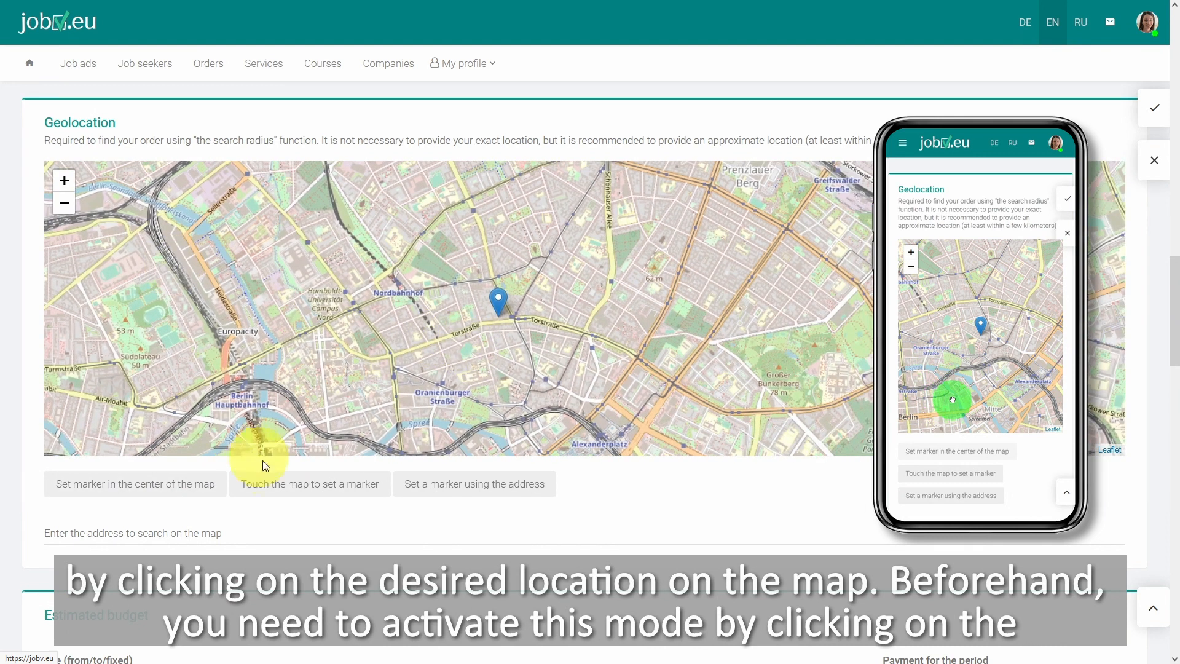
pyautogui.click(332, 494)
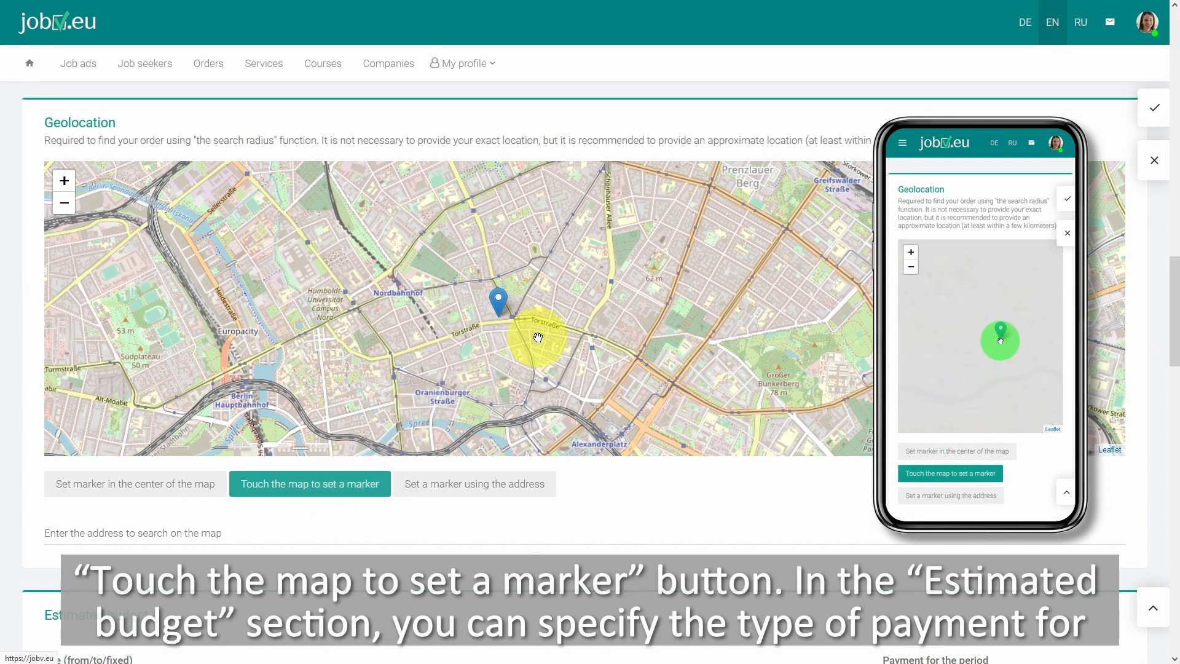
pyautogui.click(551, 317)
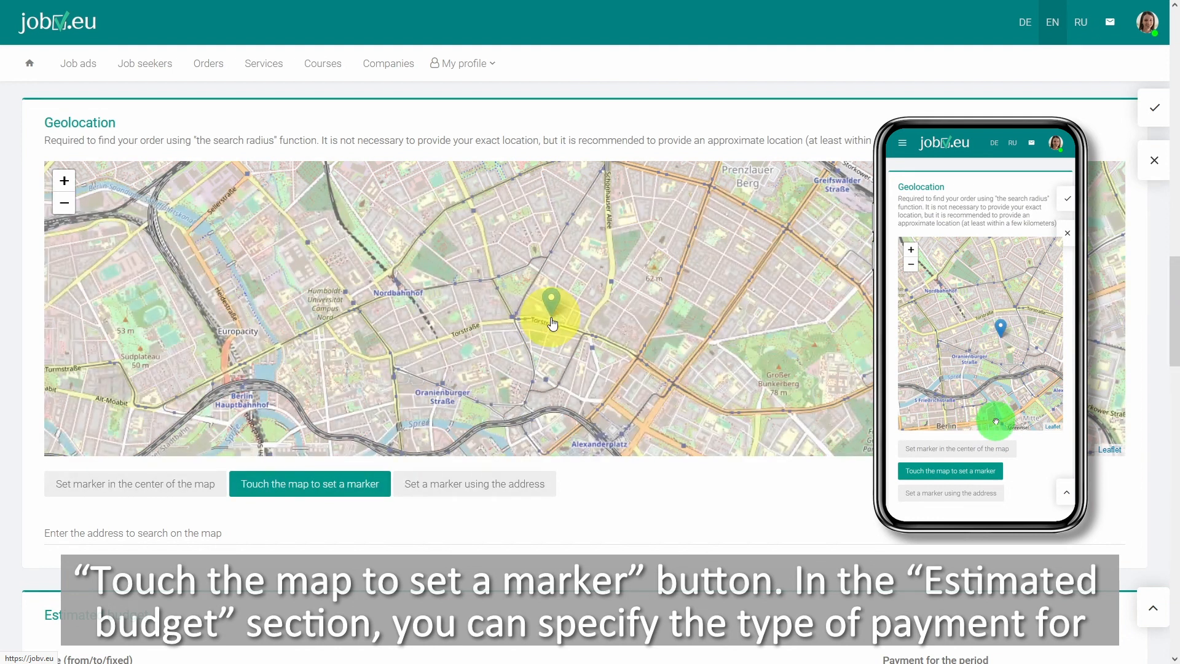
# - Set the estimated budget to a fixed amount of 15 with € as the currency symbol
pyautogui.scroll(-1, 356, 390)
pyautogui.scroll(-6, 357, 390)
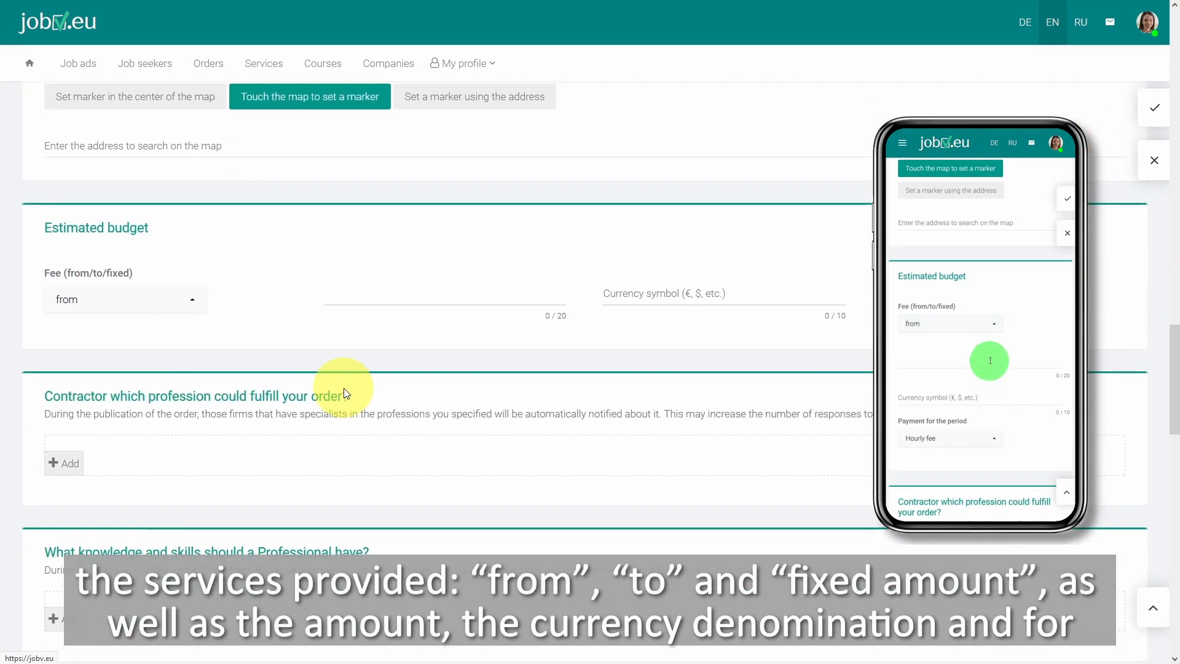
pyautogui.scroll(-1, 136, 287)
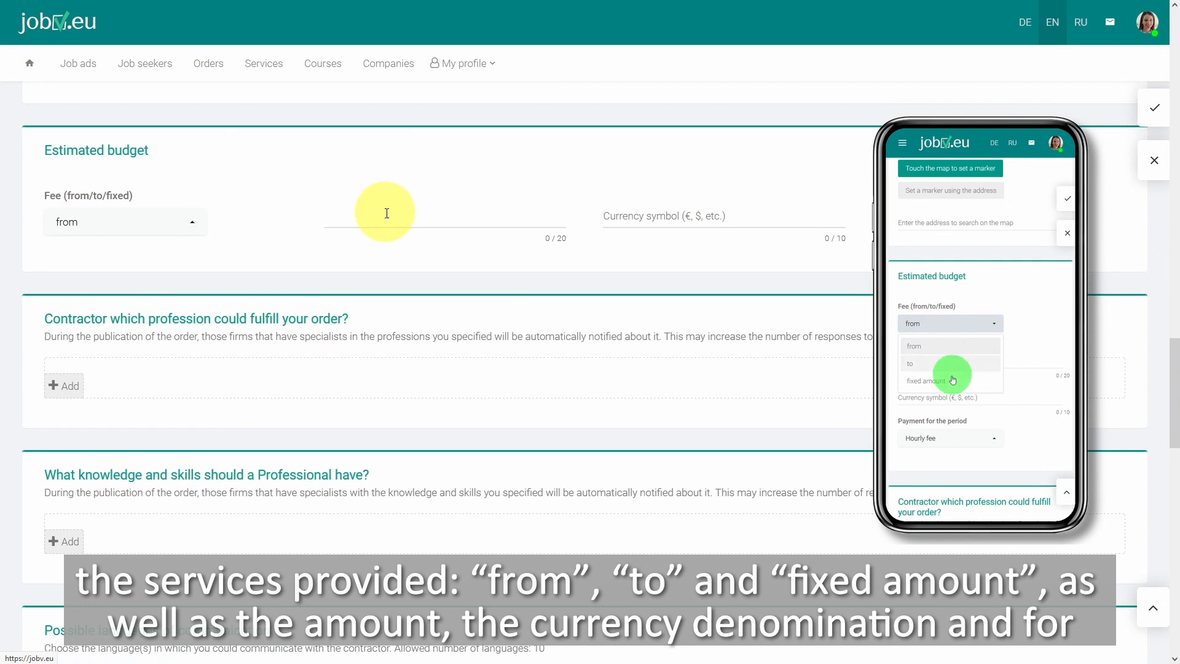
pyautogui.click(194, 228)
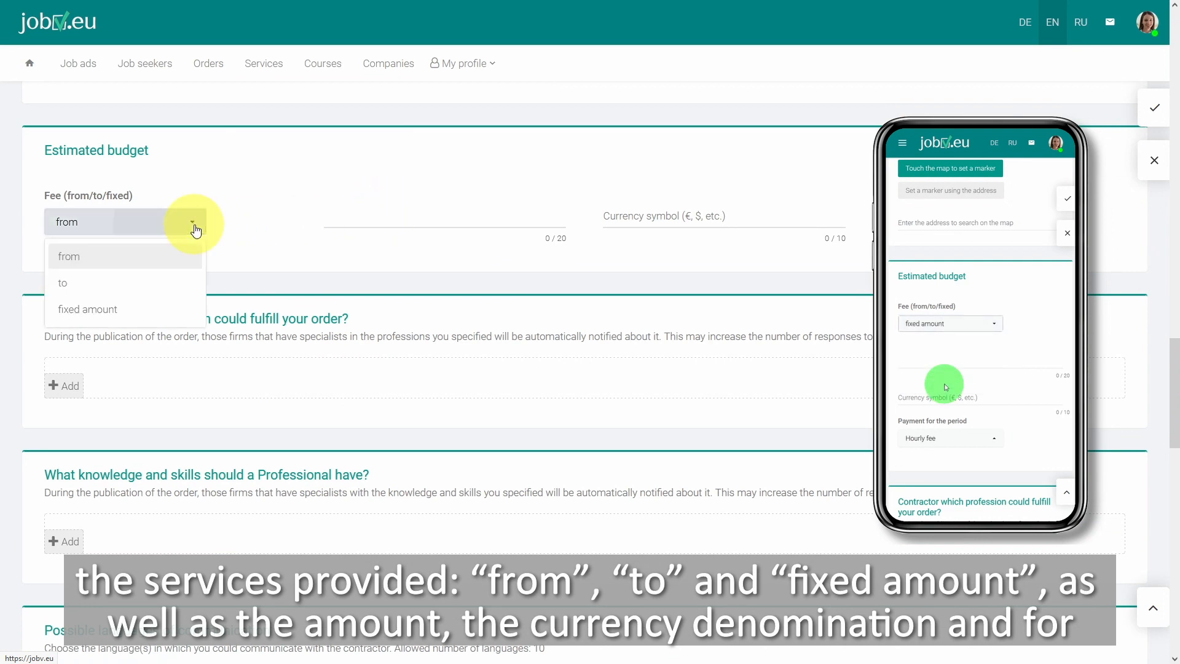
pyautogui.click(131, 309)
pyautogui.click(400, 218)
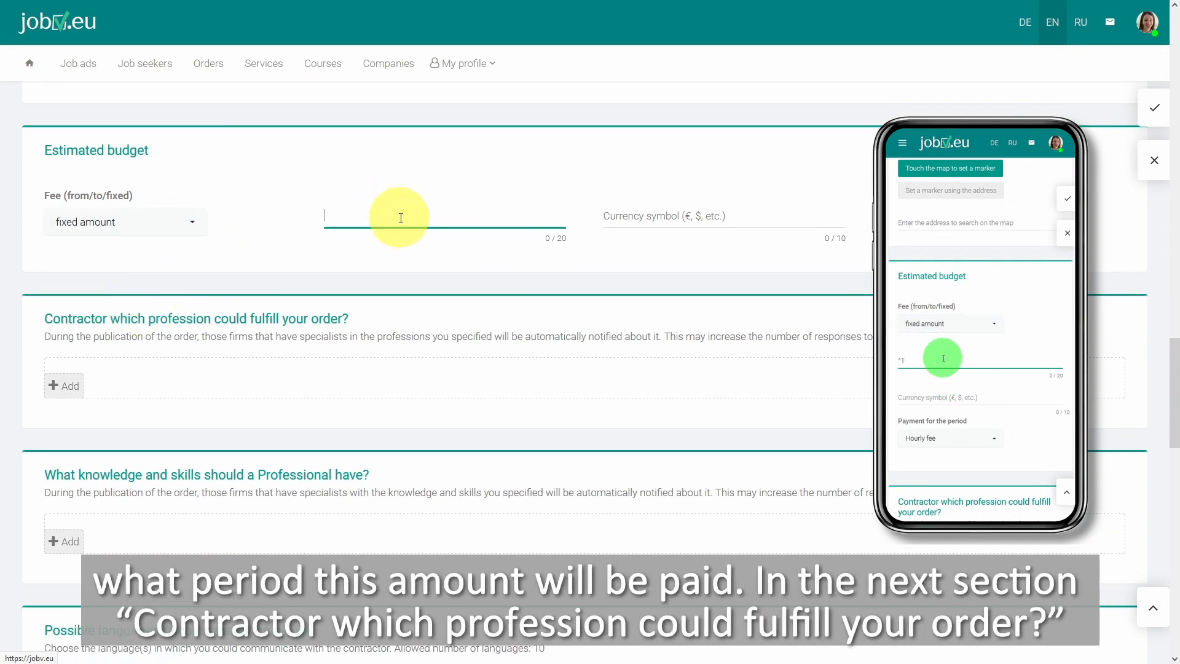
pyautogui.click(697, 208)
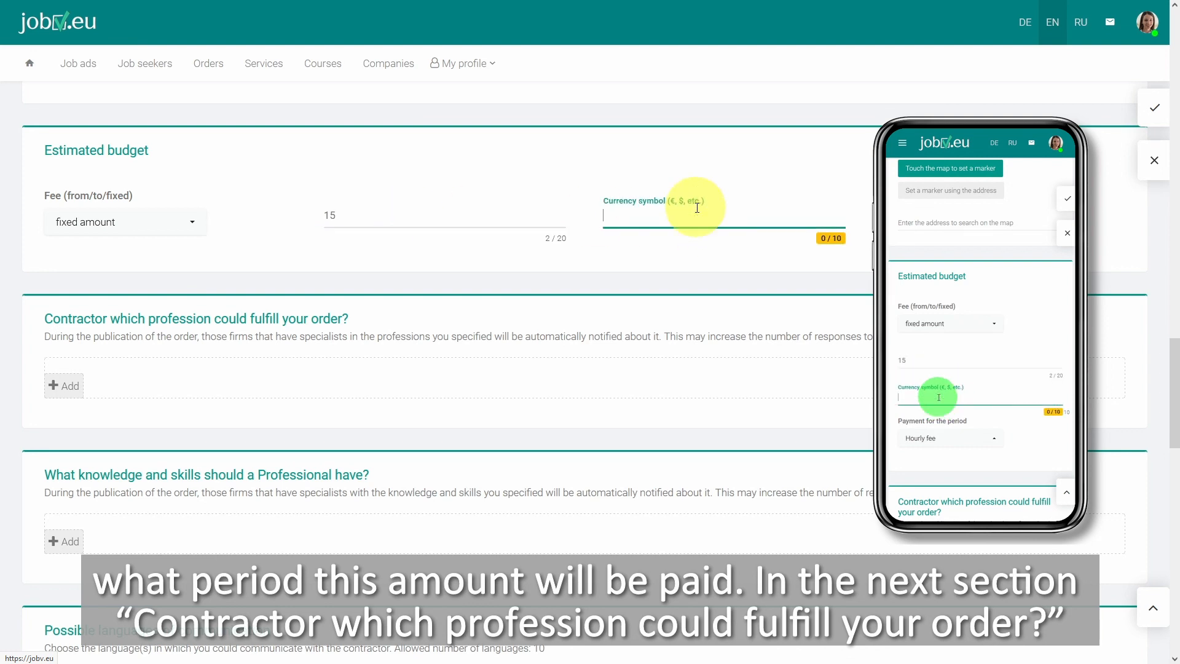
pyautogui.write('€')
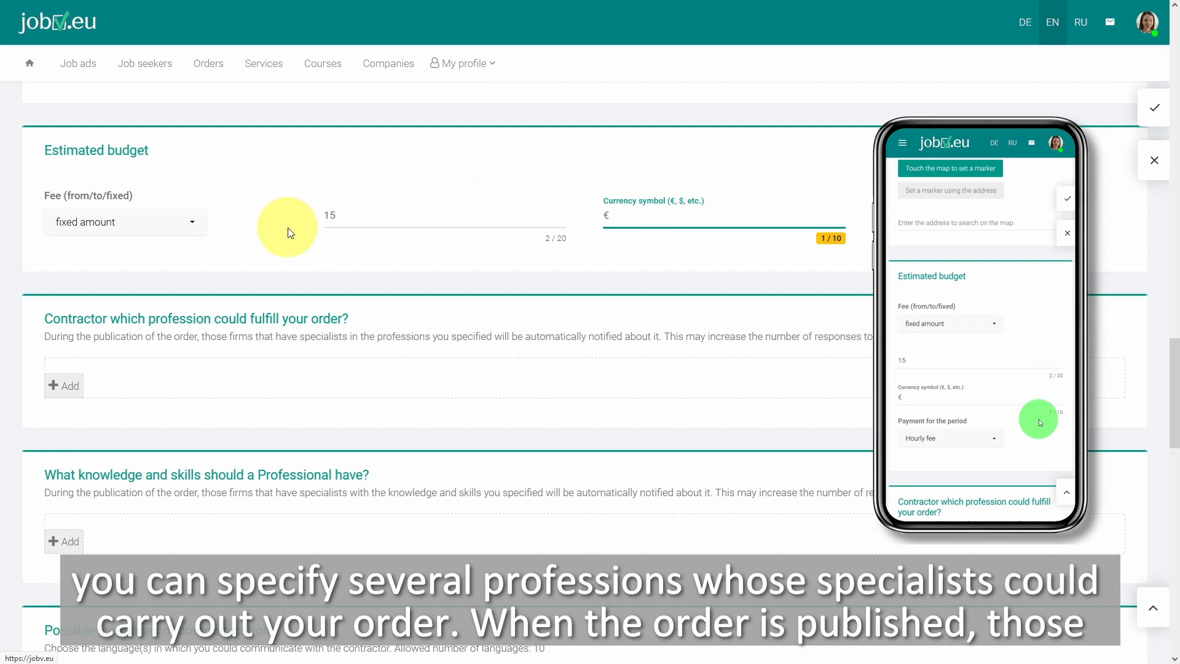
# - Search the contractor occupations for "electri" and add "Electrician (automation systems)" to the order's professions
pyautogui.scroll(-1, 230, 296)
pyautogui.scroll(-2, 230, 295)
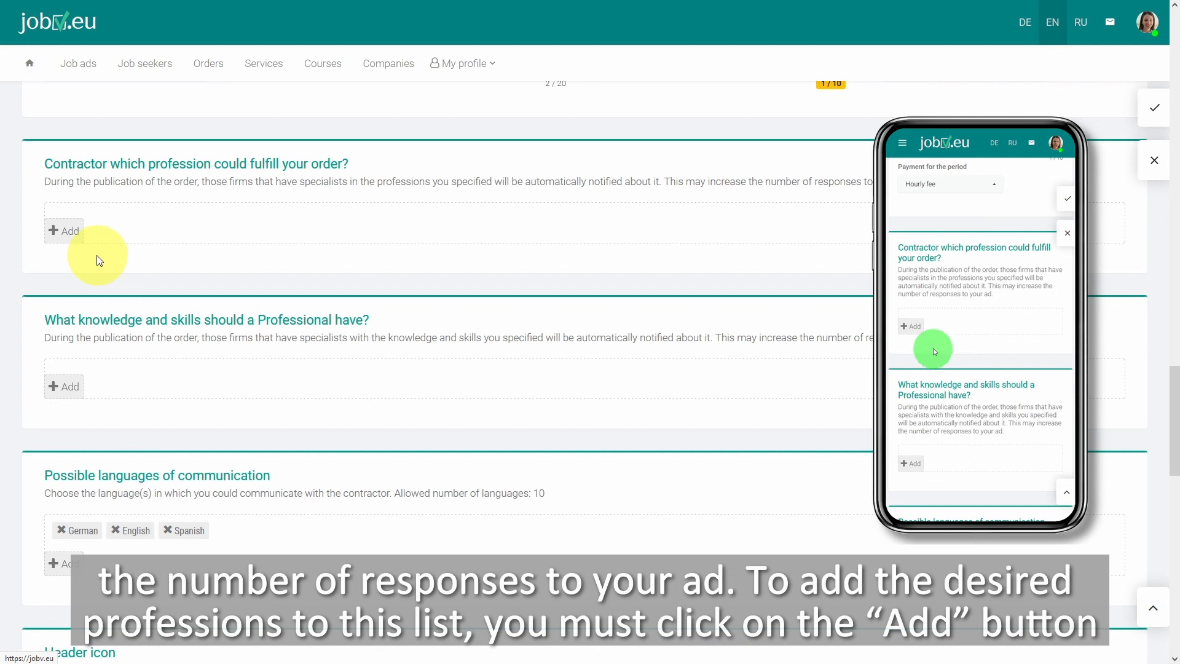
pyautogui.click(74, 235)
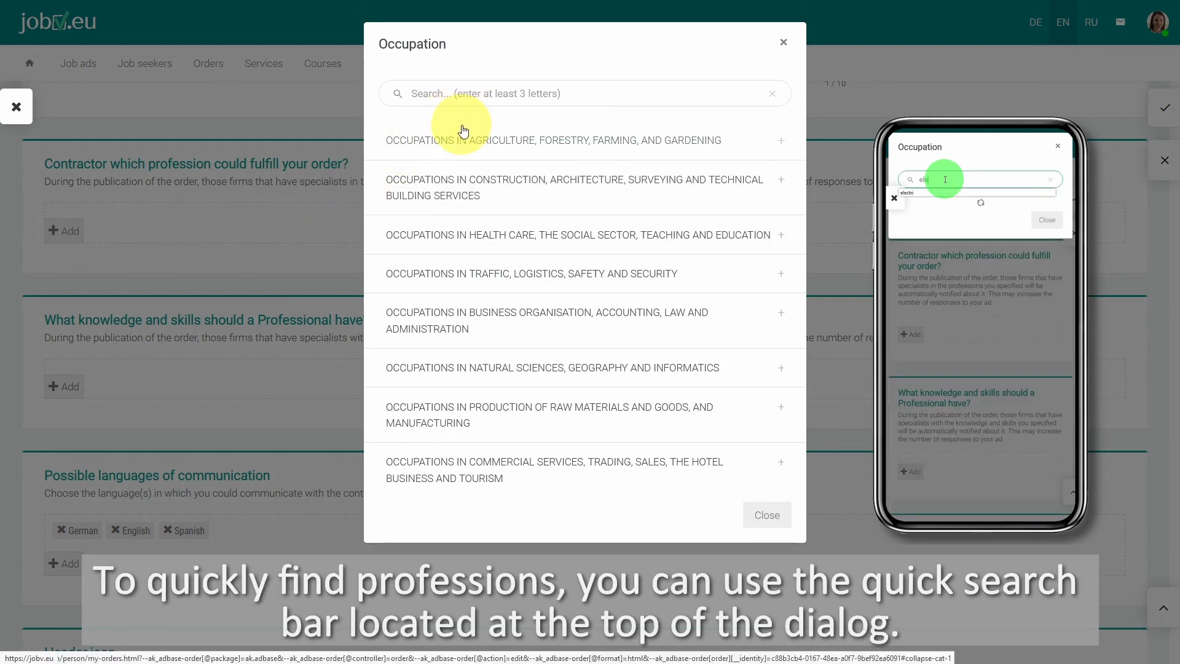
pyautogui.click(549, 100)
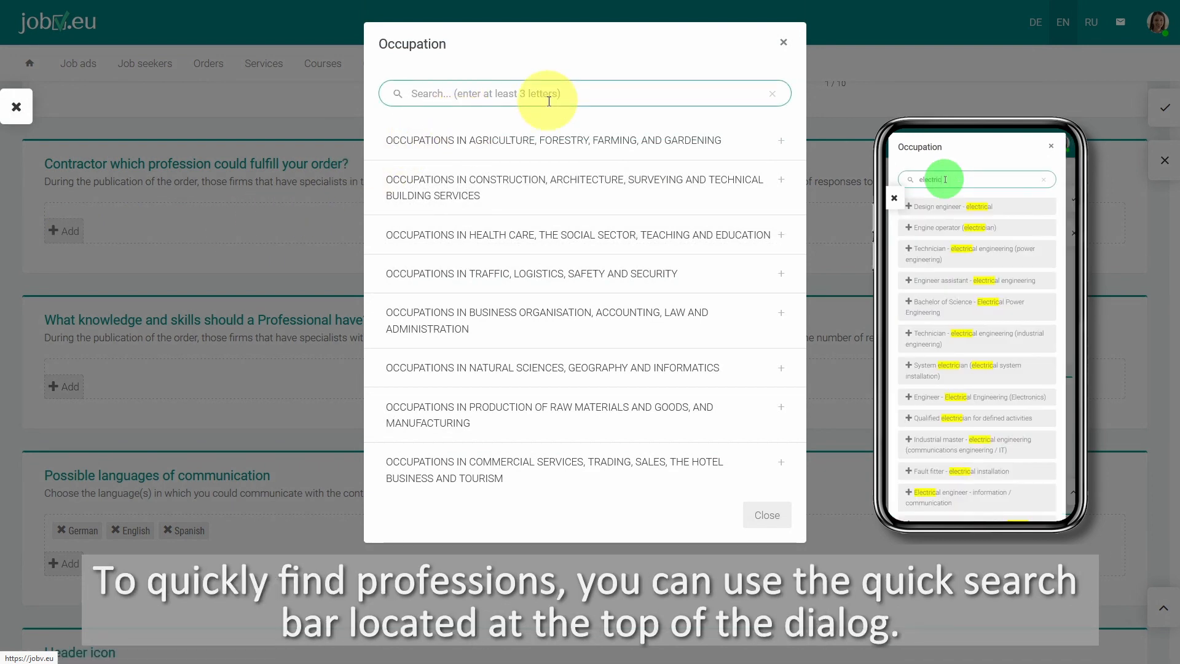
pyautogui.write('electri')
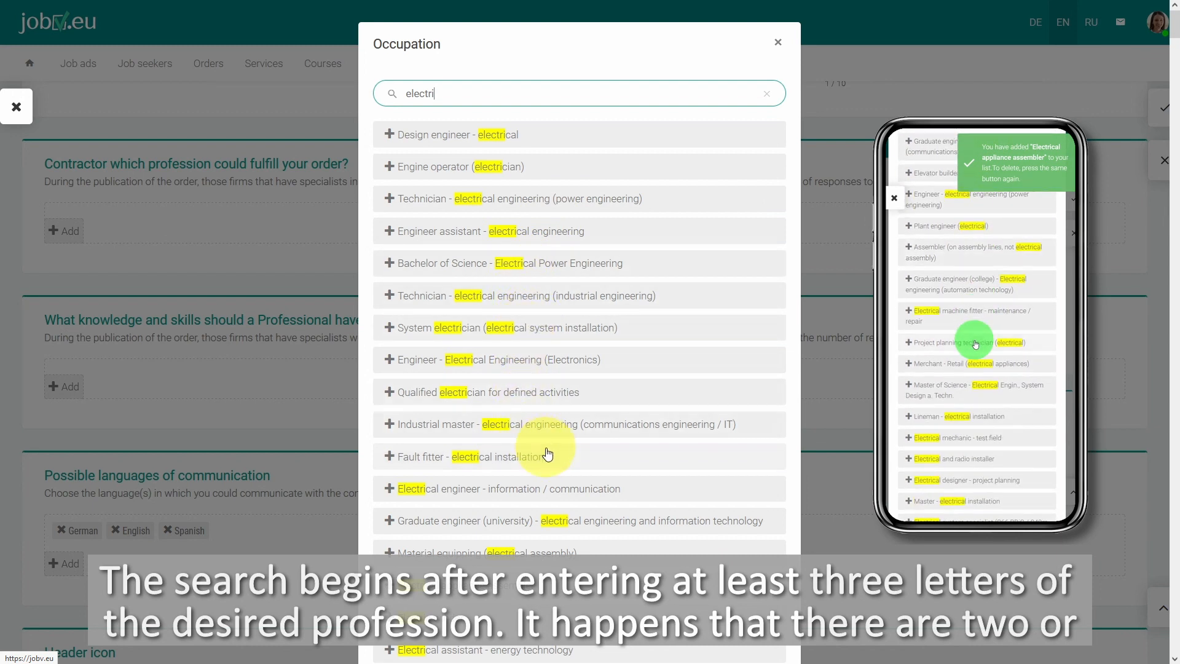
pyautogui.scroll(-7, 547, 454)
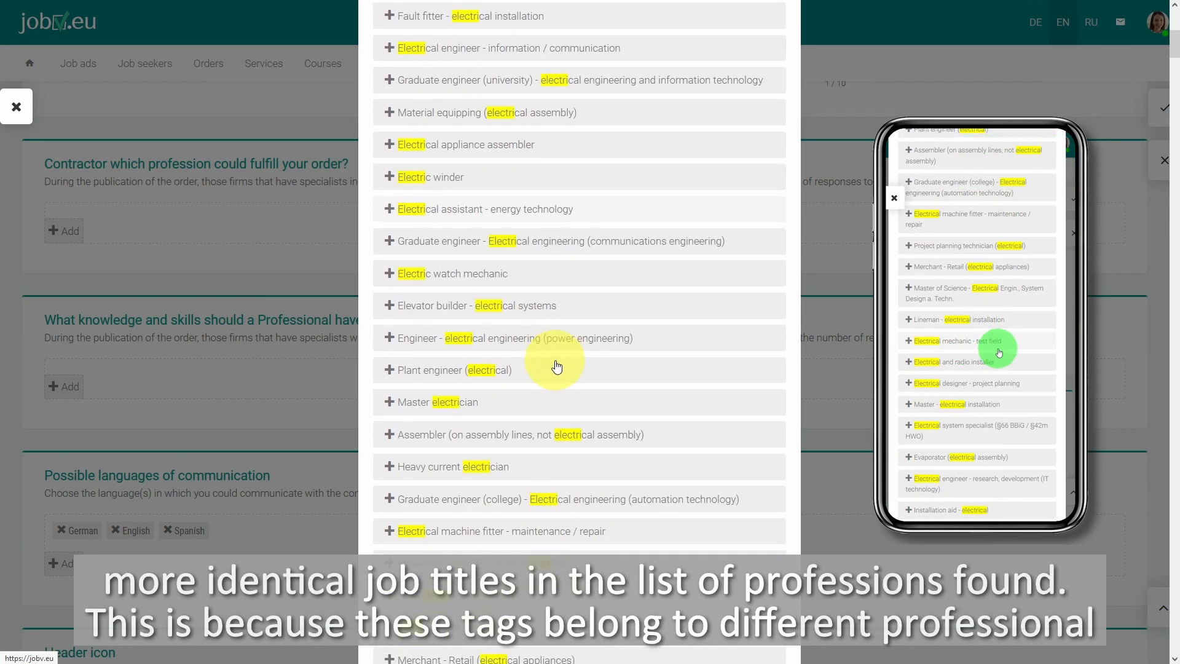
pyautogui.scroll(-1, 553, 328)
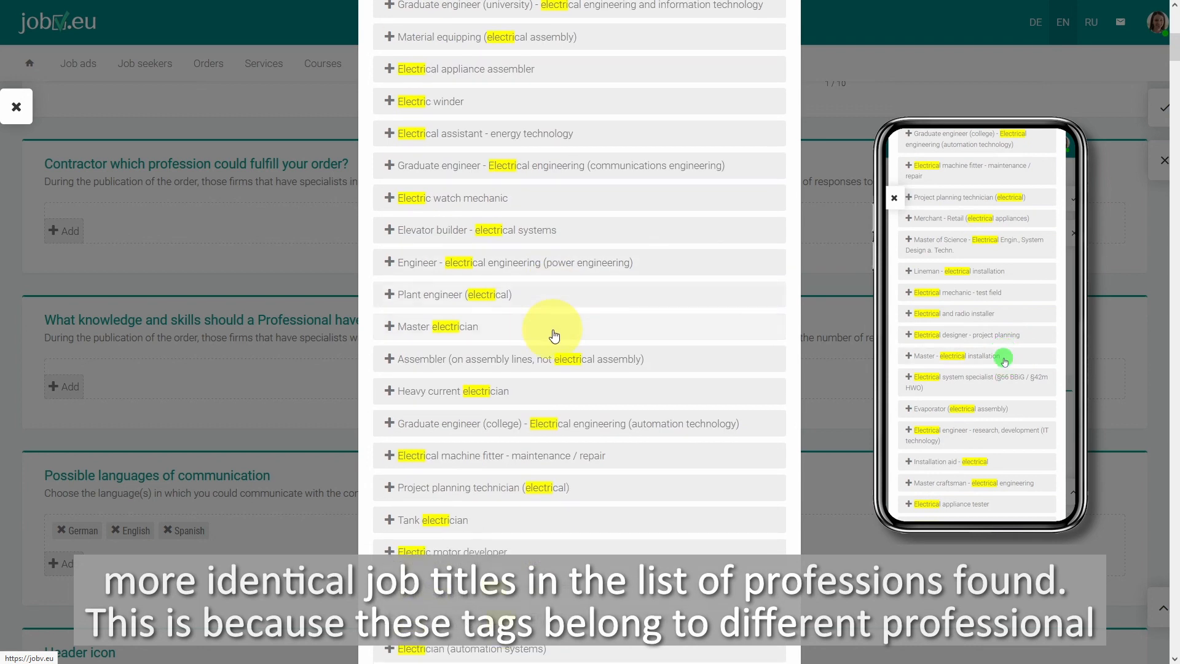
pyautogui.scroll(-2, 510, 479)
pyautogui.scroll(-1, 513, 445)
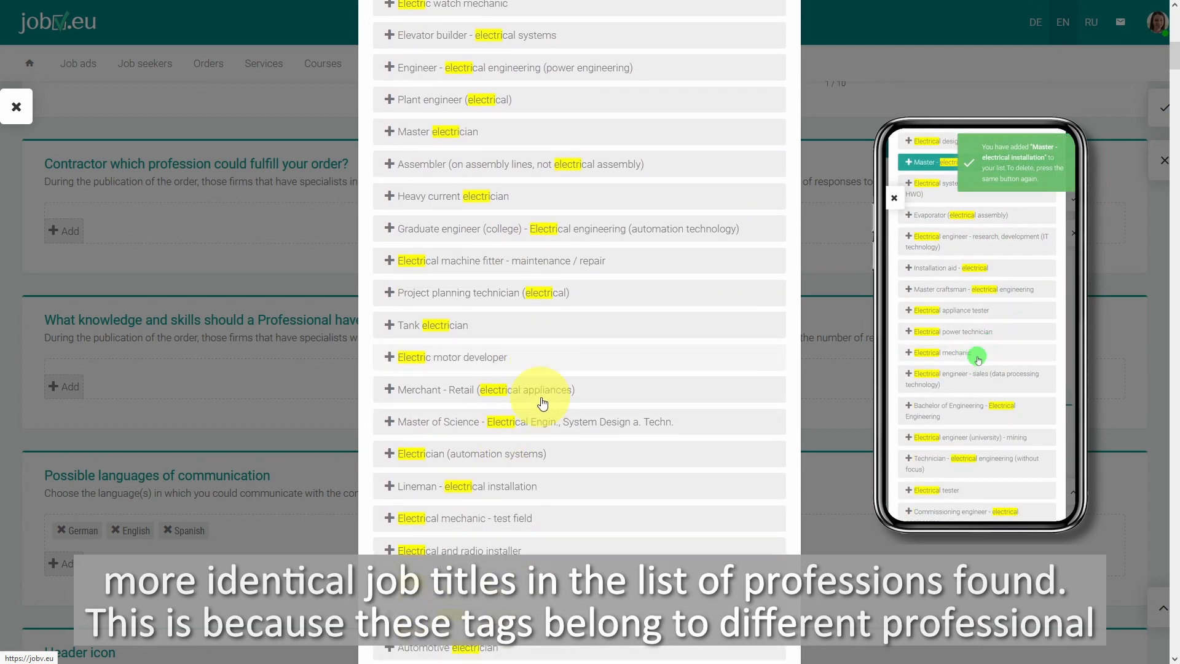
pyautogui.click(564, 440)
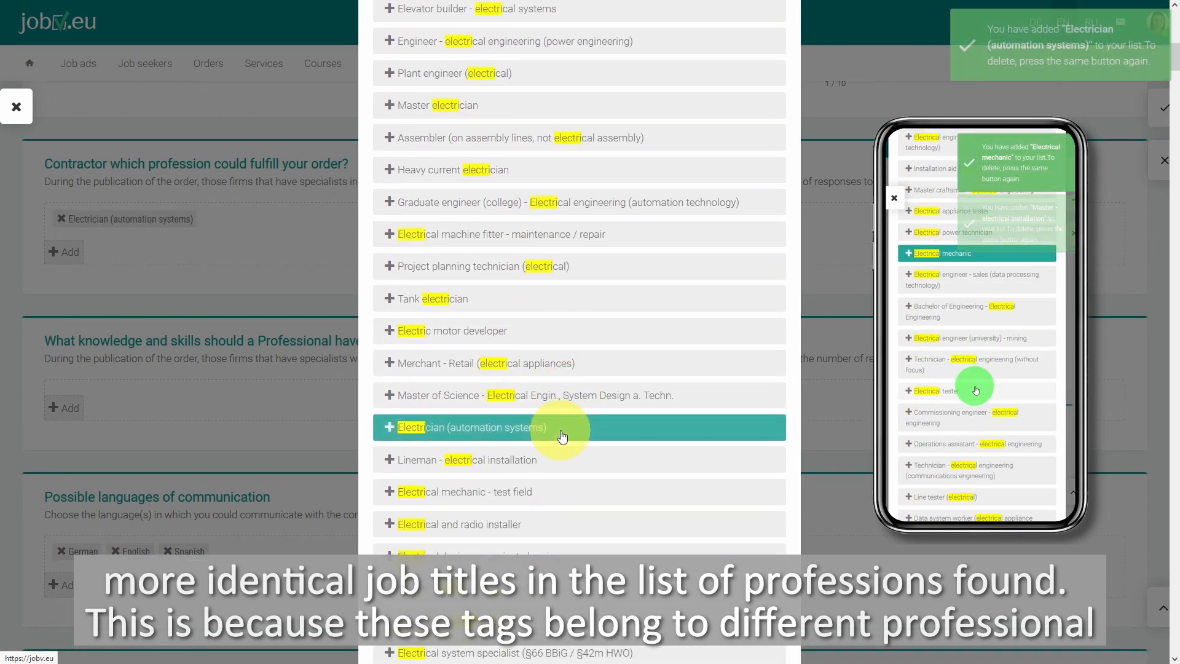
# - Add "Machine electrician" and "Industrial electrician" from the found occupations to the order's professions
pyautogui.scroll(-3, 562, 435)
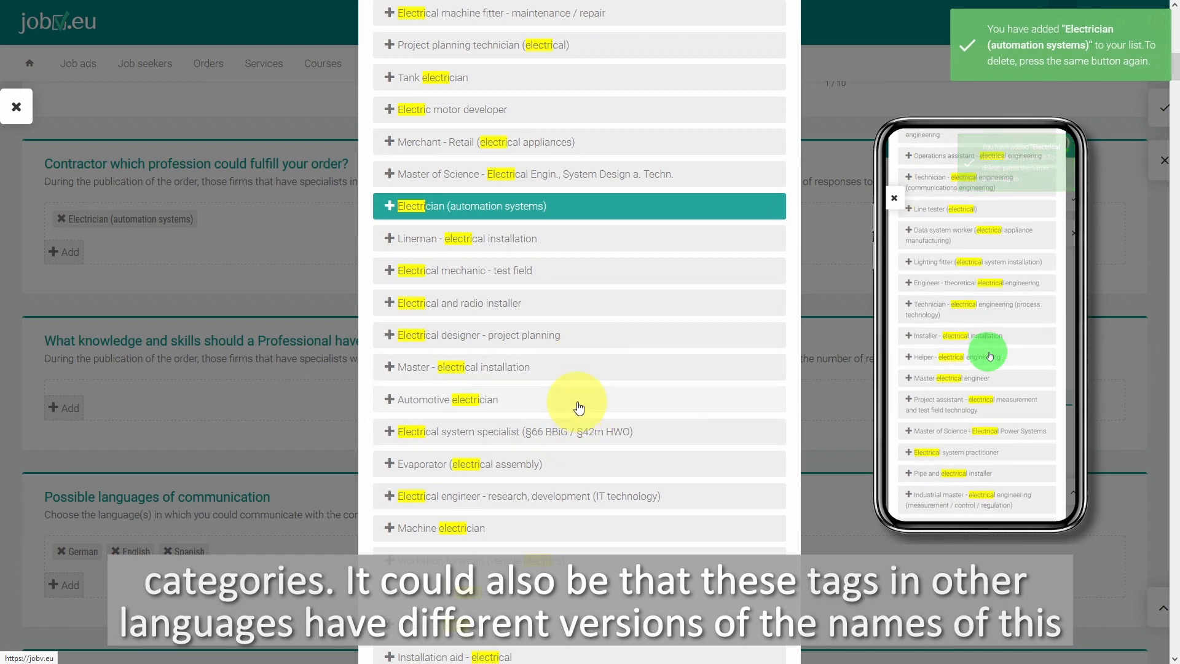
pyautogui.scroll(-1, 580, 405)
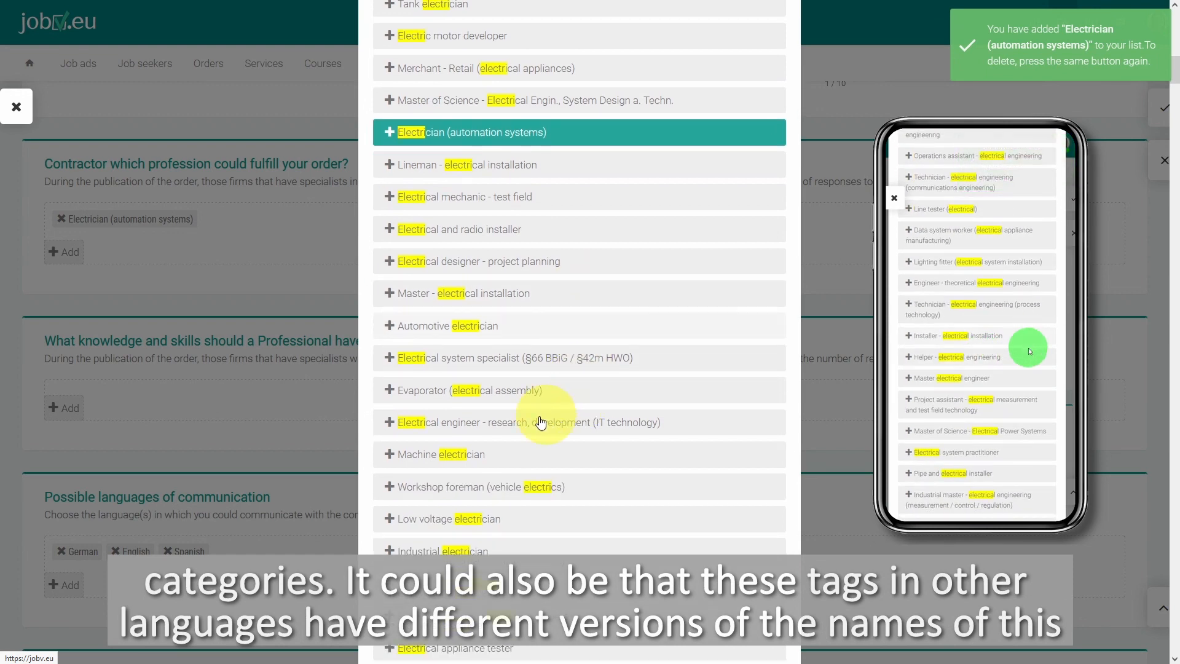
pyautogui.click(505, 458)
pyautogui.scroll(-1, 516, 468)
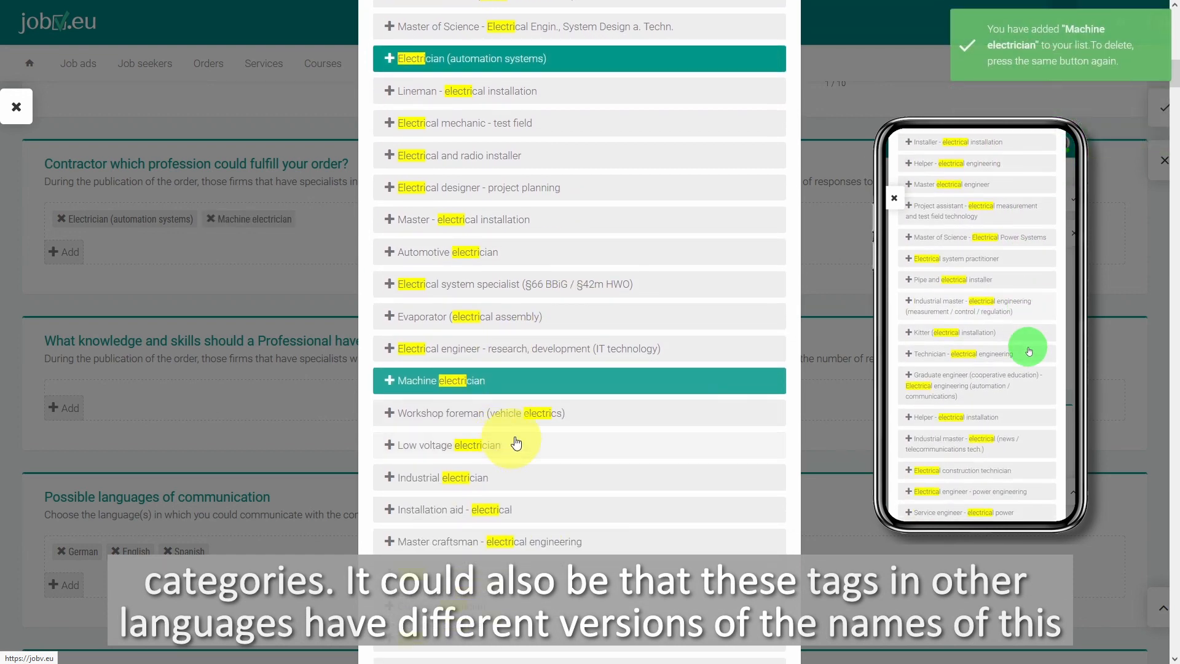
pyautogui.click(534, 483)
# - Add "Electrical mechanic", "Electrician assistant" and "Service electrician" from the found occupations to the order's professions
pyautogui.scroll(-3, 558, 448)
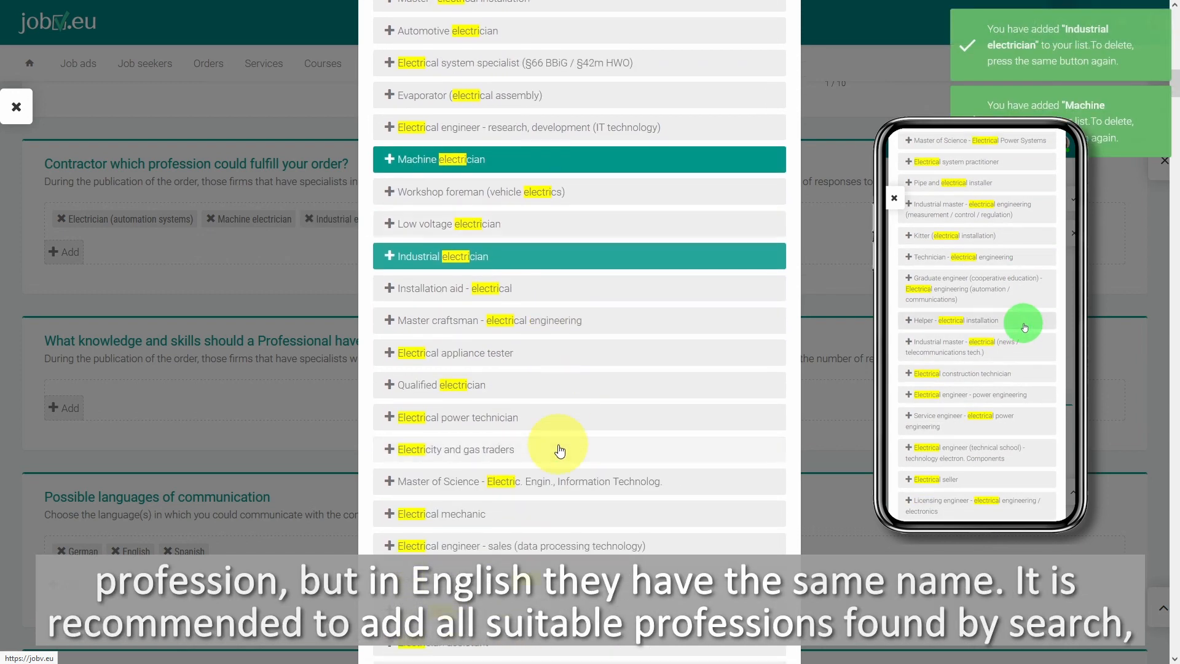
pyautogui.scroll(-2, 564, 395)
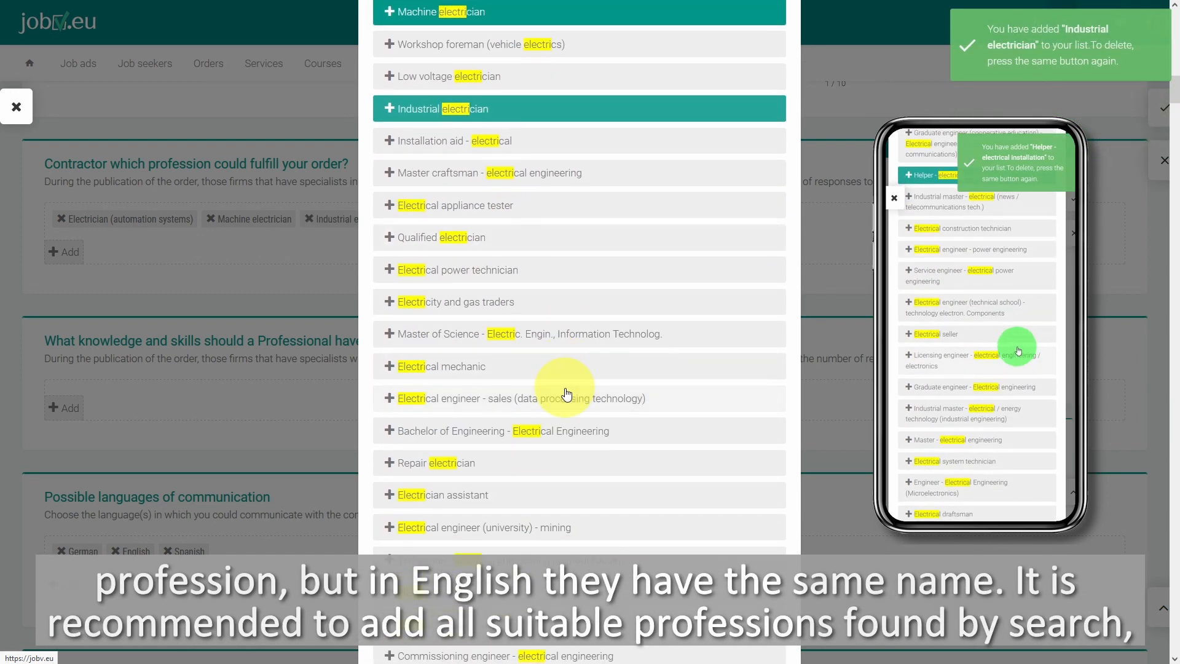
pyautogui.click(546, 367)
pyautogui.scroll(-2, 550, 374)
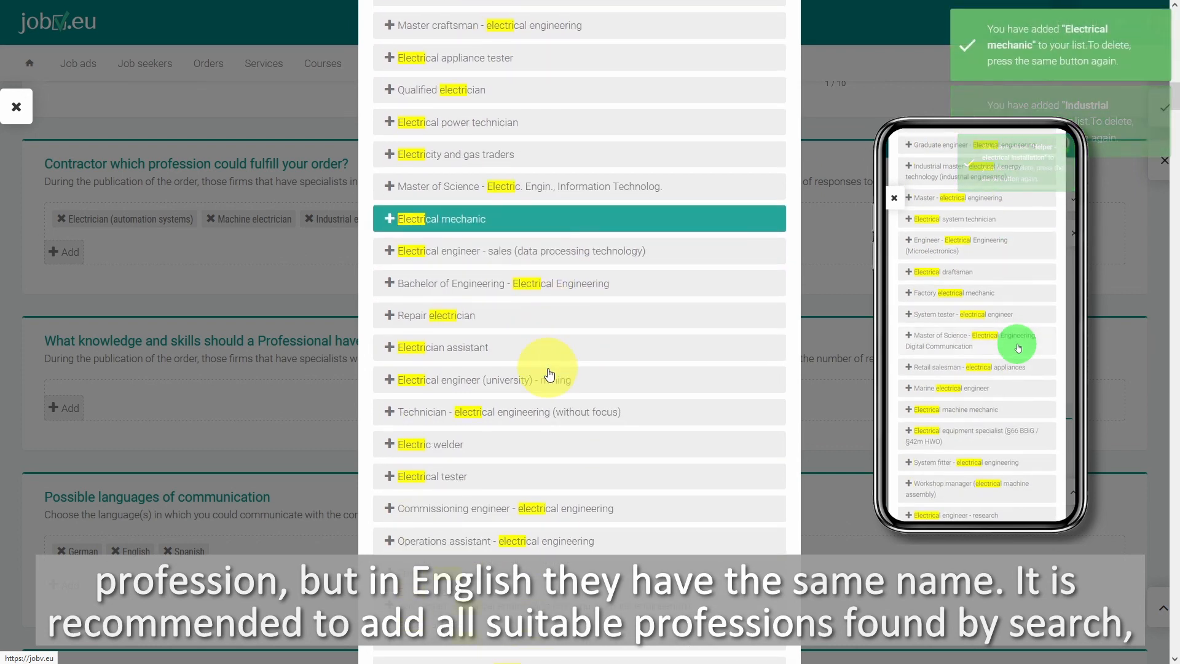
pyautogui.click(529, 350)
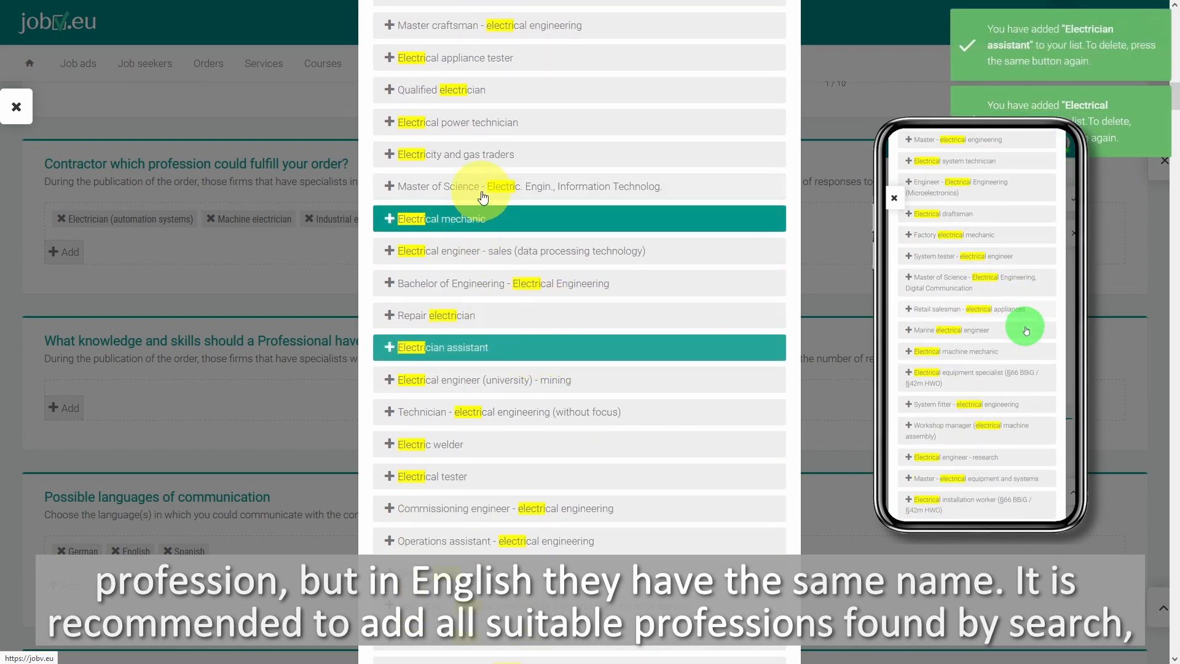
pyautogui.scroll(-2, 491, 369)
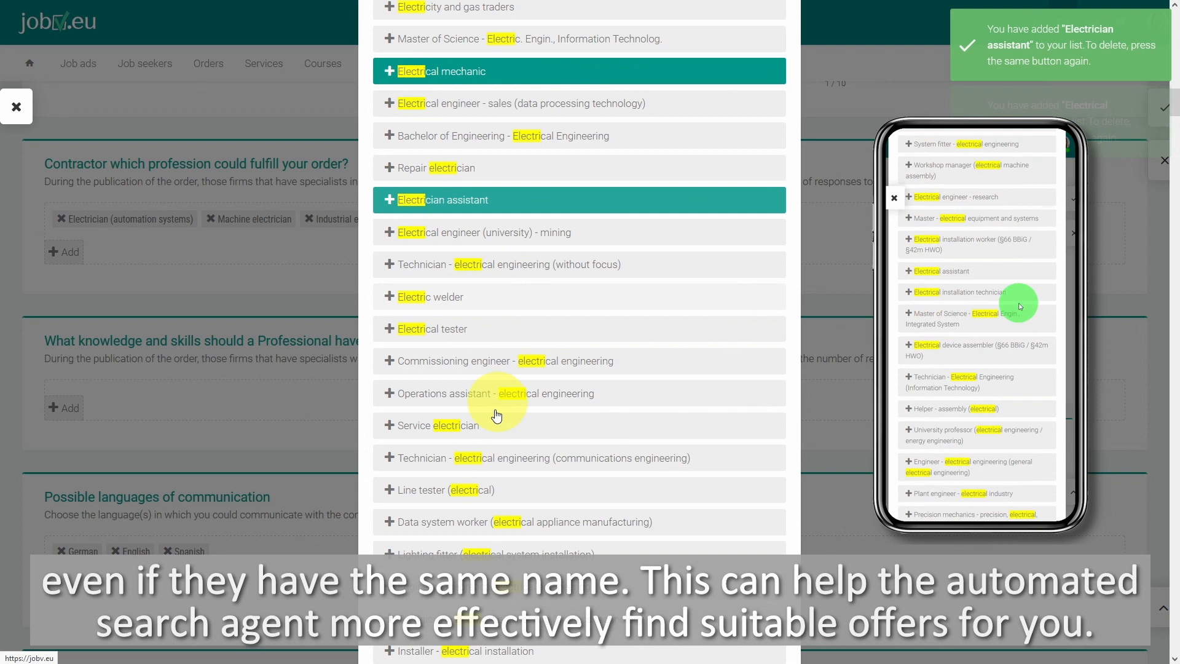
pyautogui.click(489, 427)
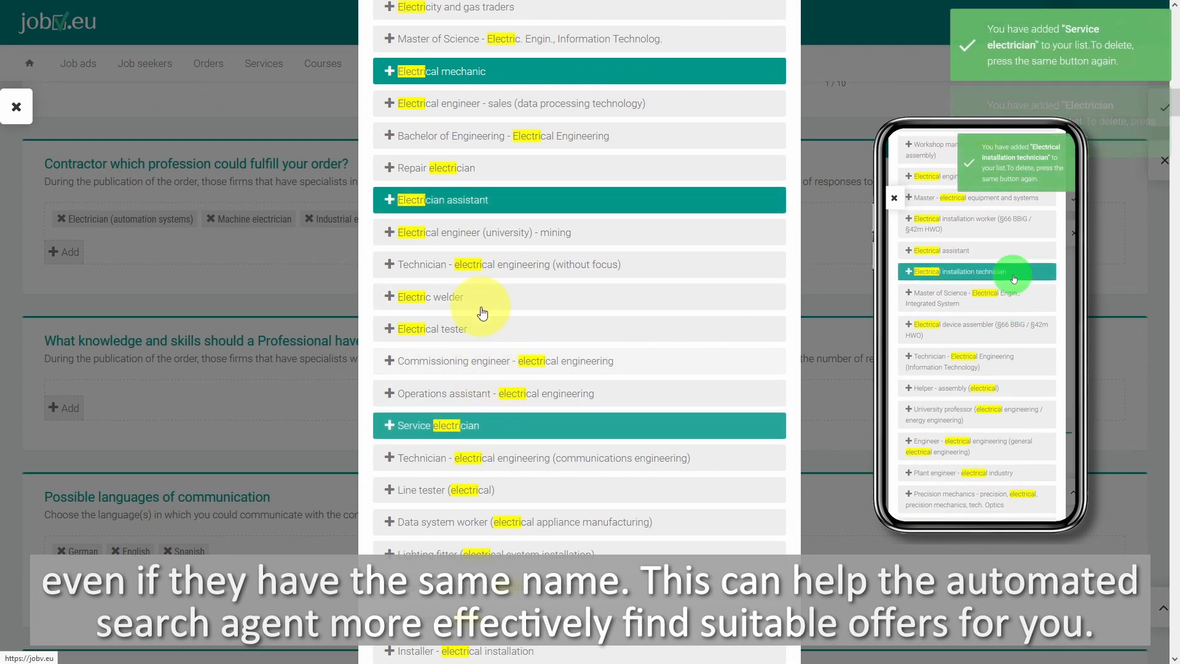
# - Search the required company competencies for "electri" and add "Electrical installation" and "Electrical appliances" to the order
pyautogui.click(17, 109)
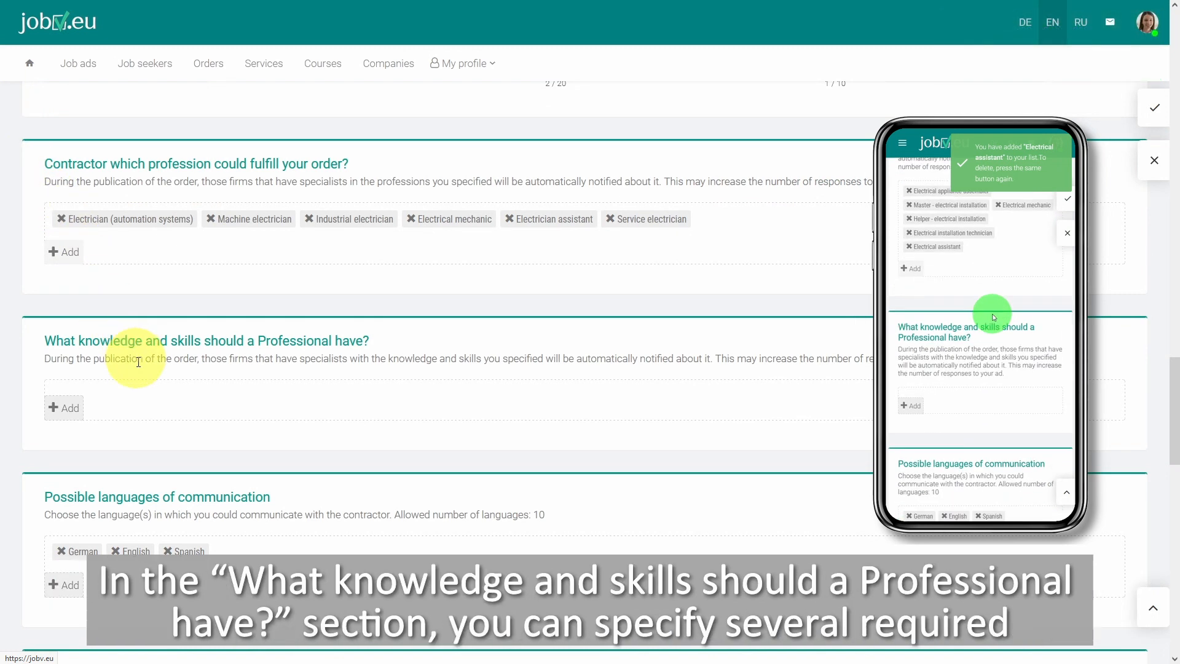
pyautogui.scroll(-3, 158, 410)
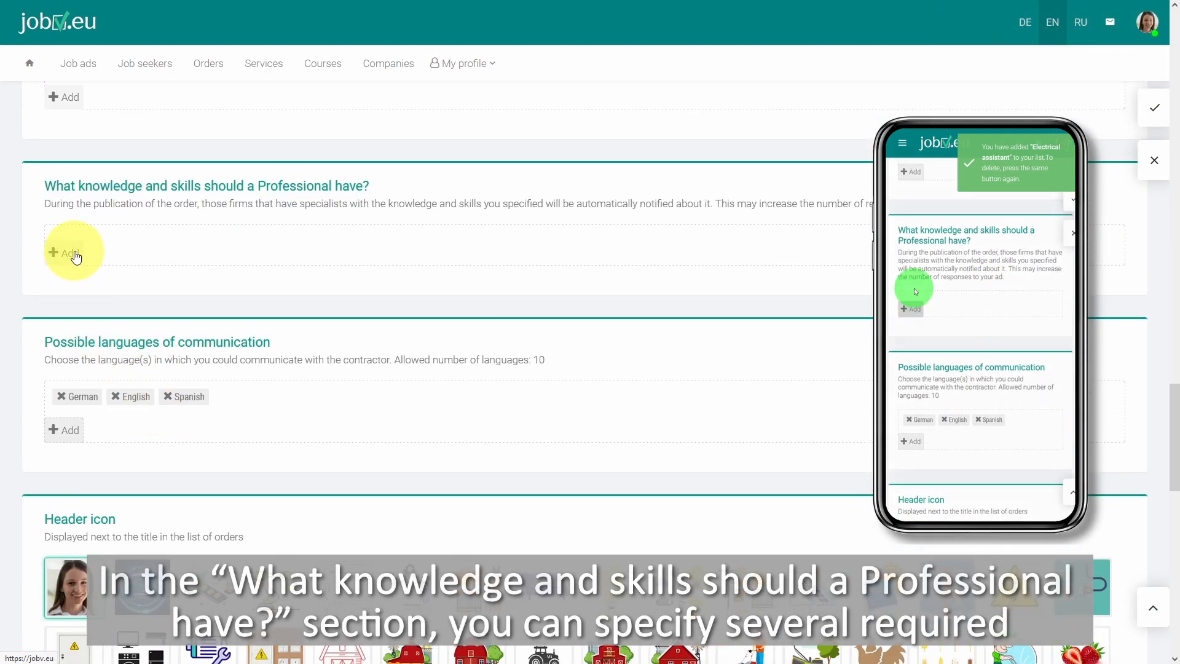
pyautogui.click(75, 254)
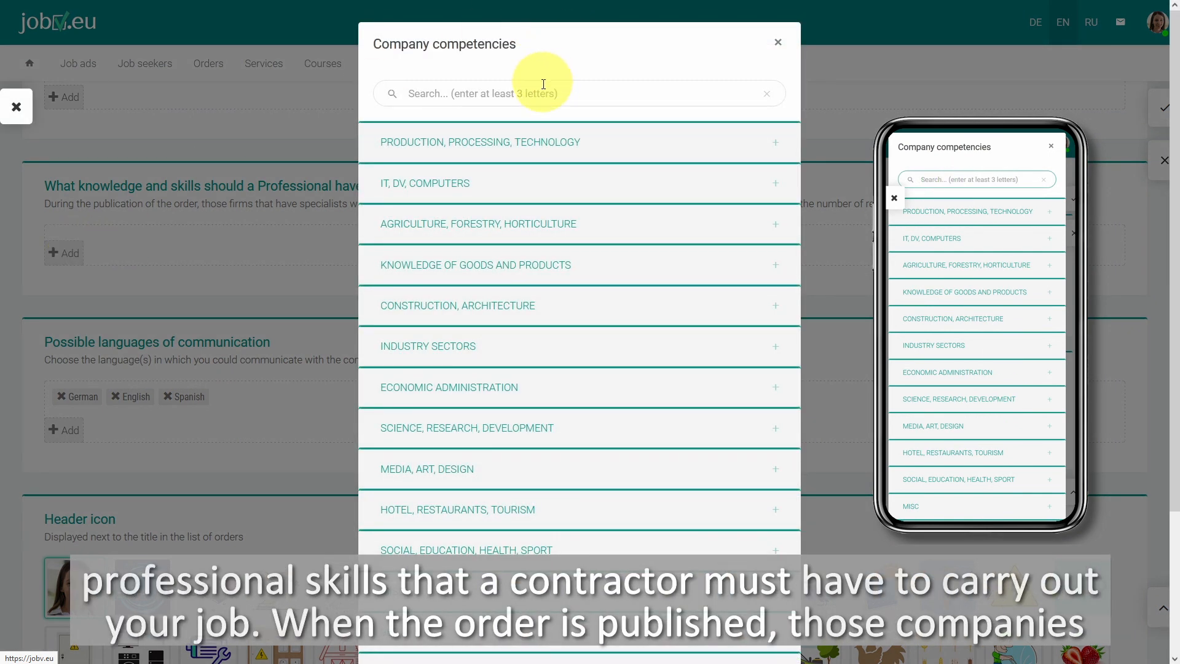
pyautogui.write('electri')
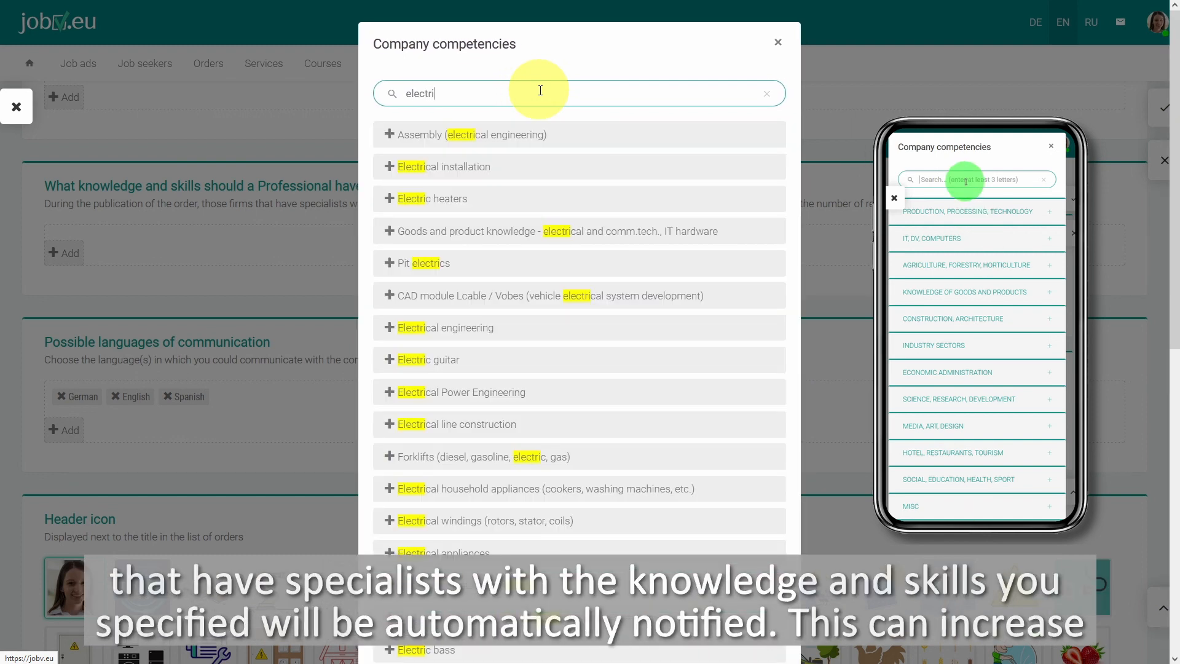
pyautogui.click(531, 176)
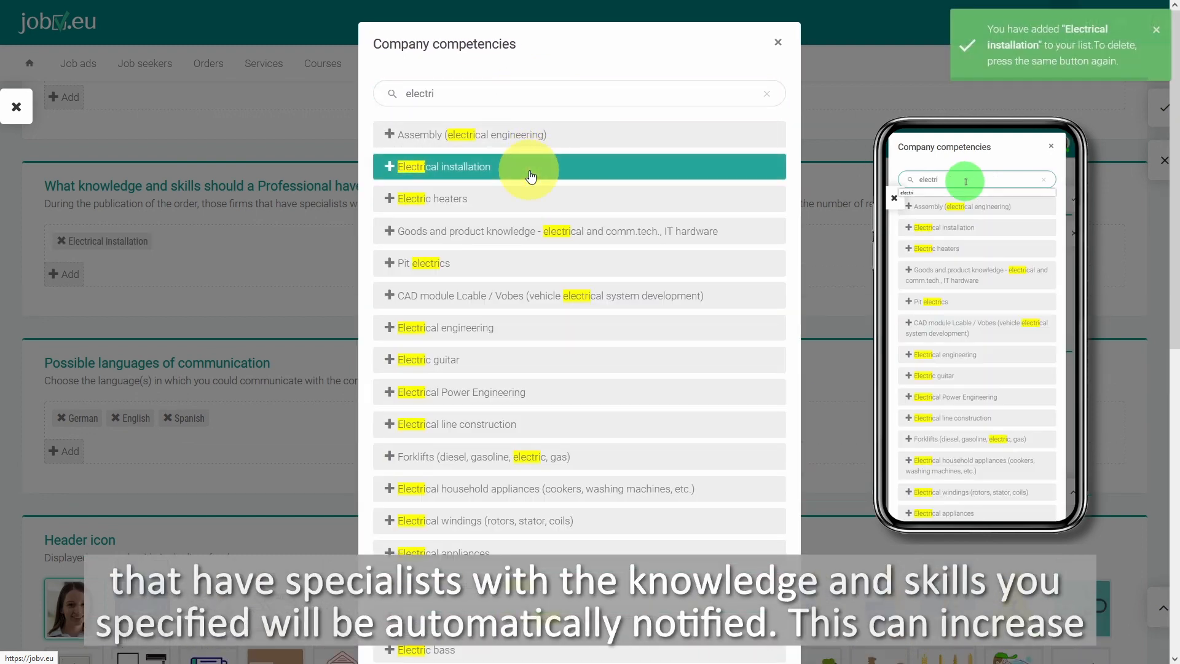
pyautogui.scroll(-2, 514, 294)
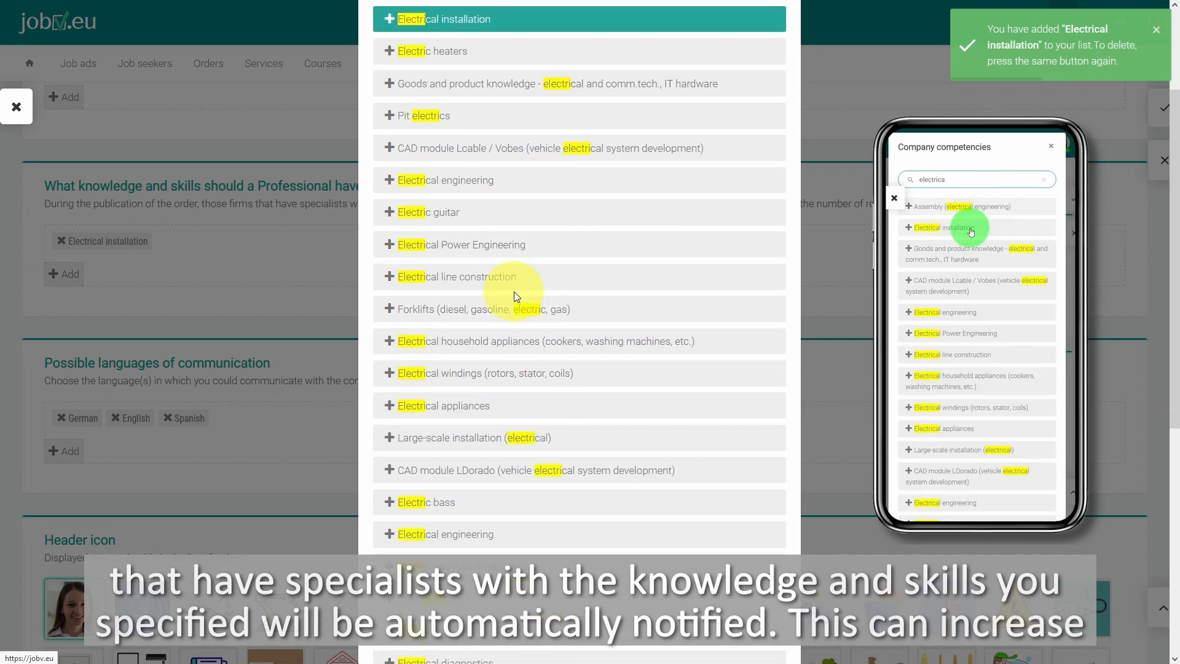
pyautogui.click(485, 410)
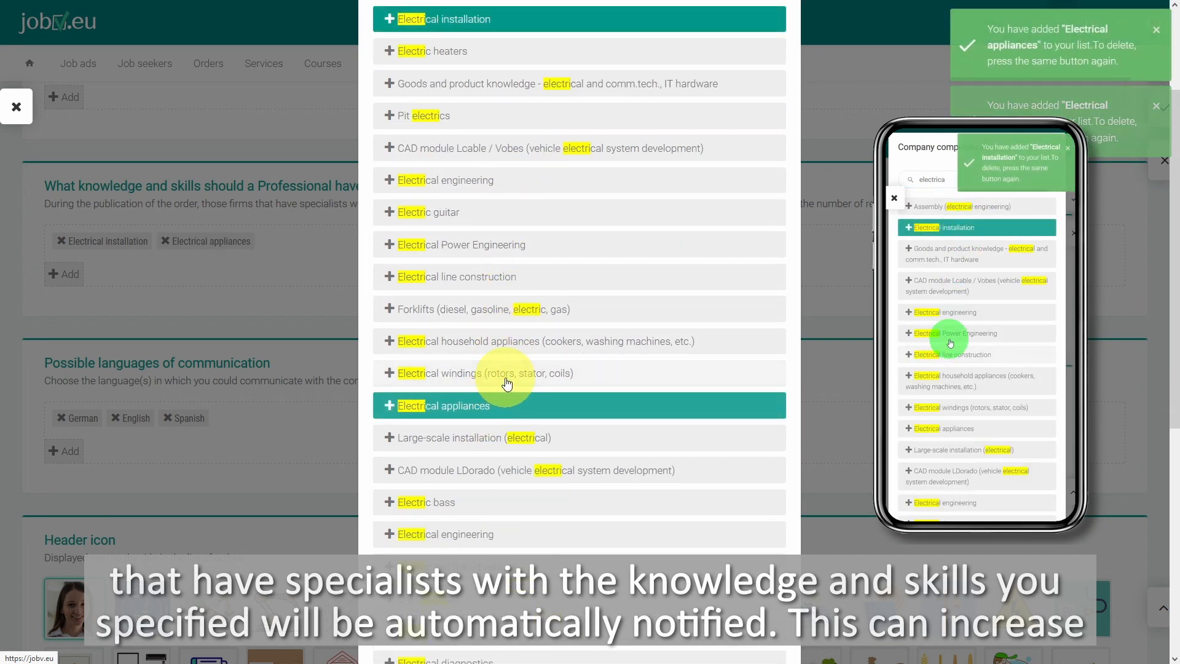
pyautogui.scroll(-2, 500, 378)
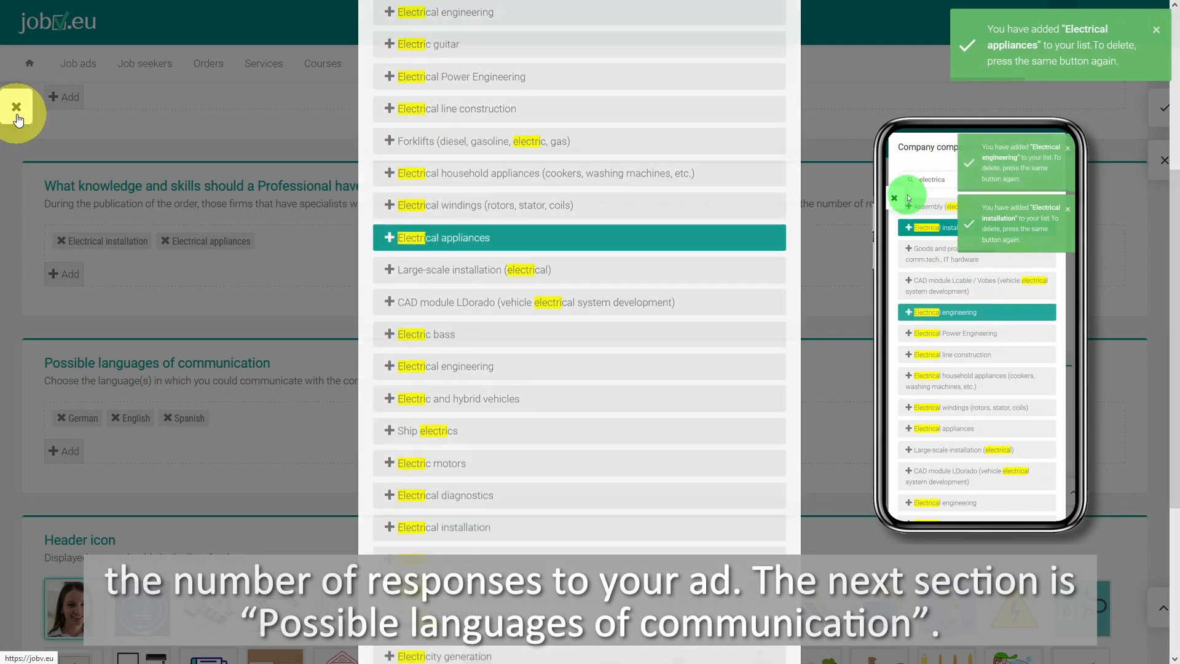
pyautogui.click(16, 107)
# - Set the order's header icon to the blue motor with a wrench
pyautogui.scroll(-4, 121, 326)
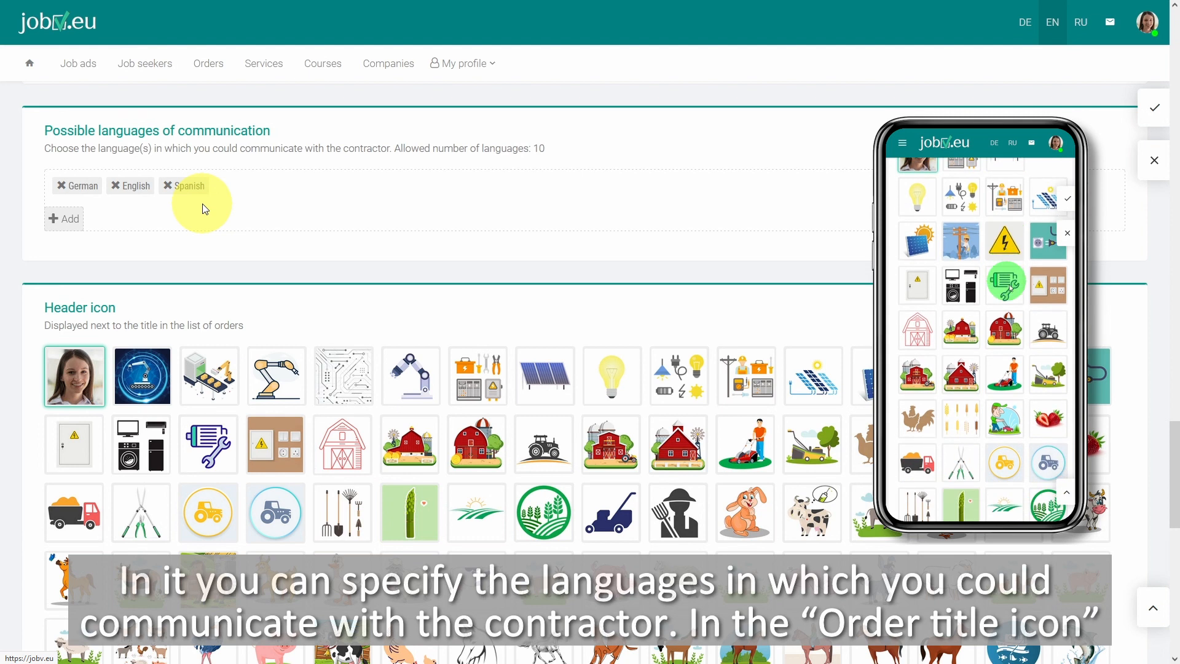
pyautogui.scroll(-3, 202, 207)
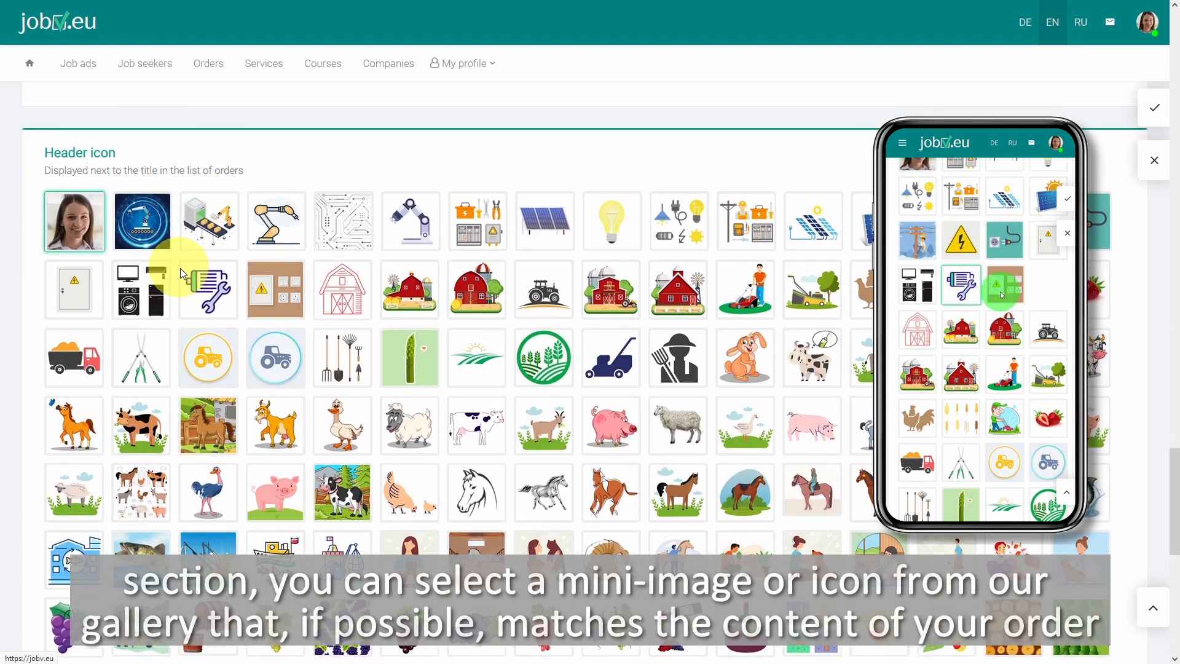
pyautogui.click(206, 294)
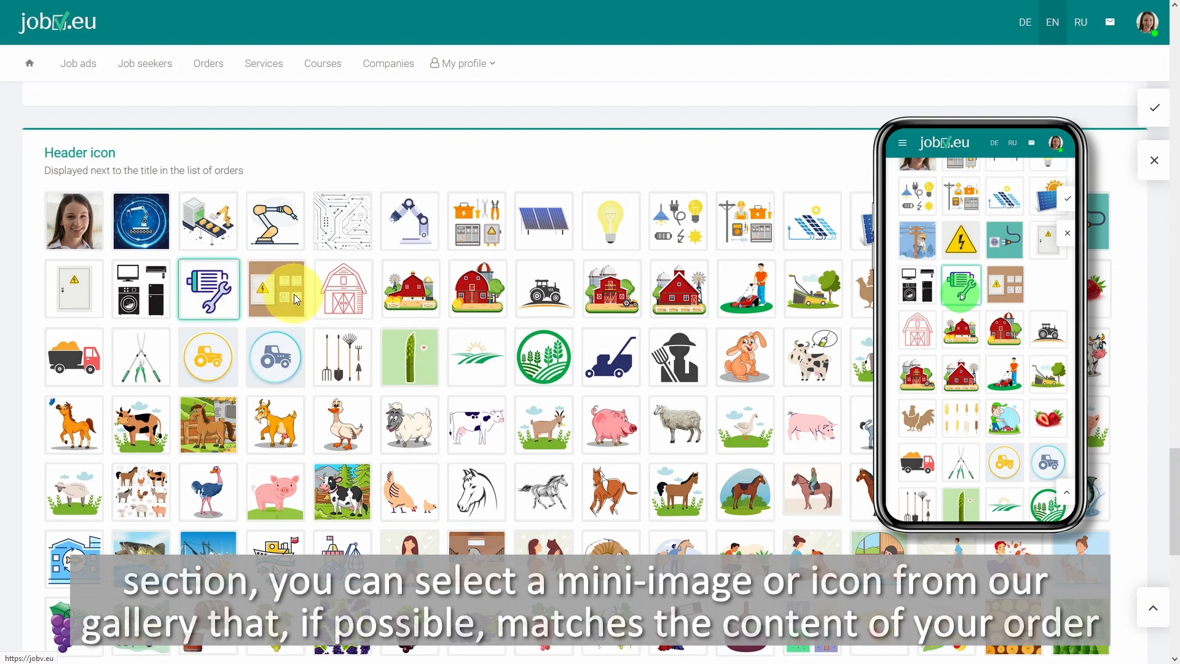
# - Save the order with the prefilled contact details and publish the "Repair or replace garden water pump" ad
pyautogui.scroll(-6, 295, 290)
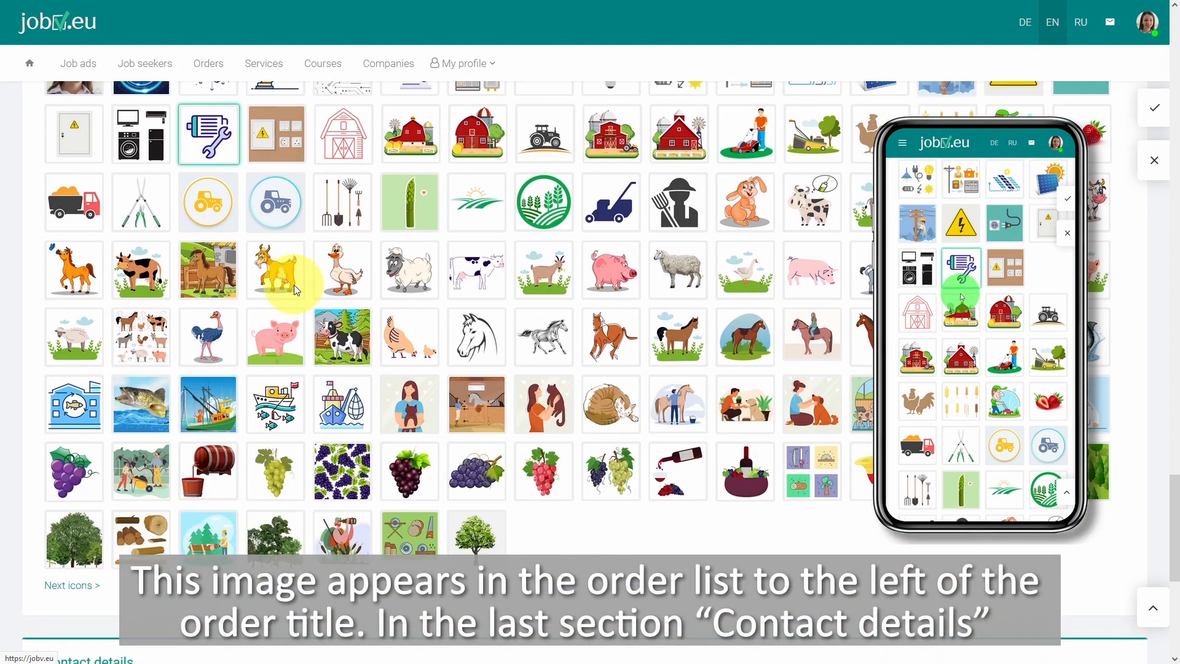
pyautogui.scroll(-3, 295, 290)
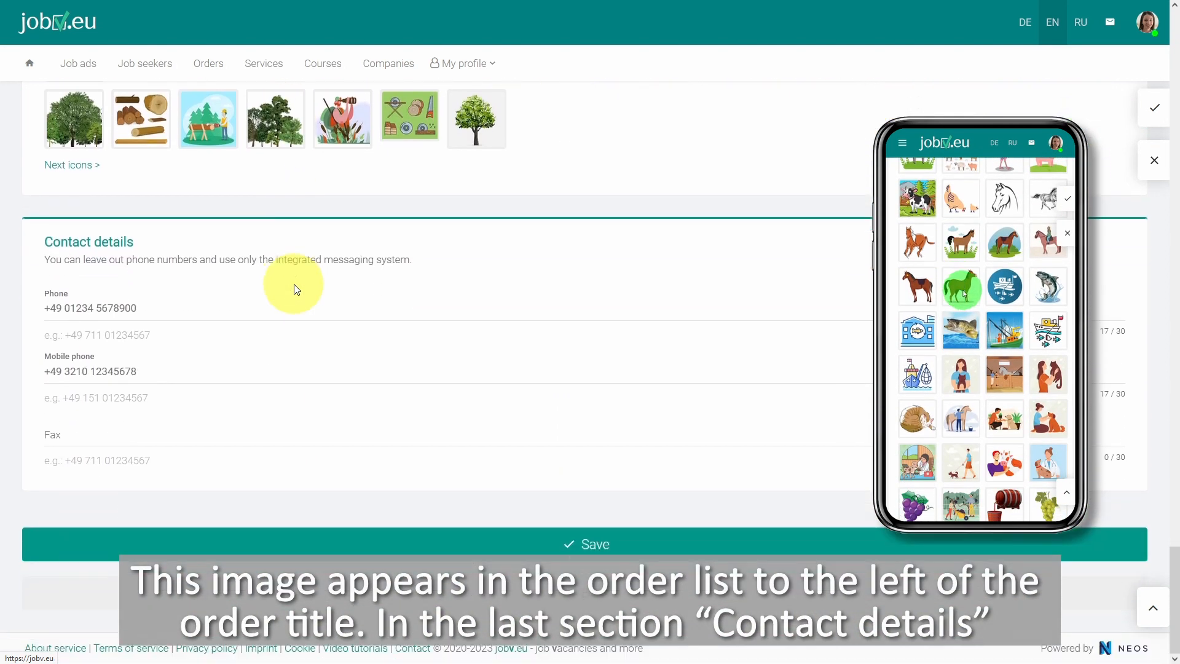
pyautogui.click(129, 307)
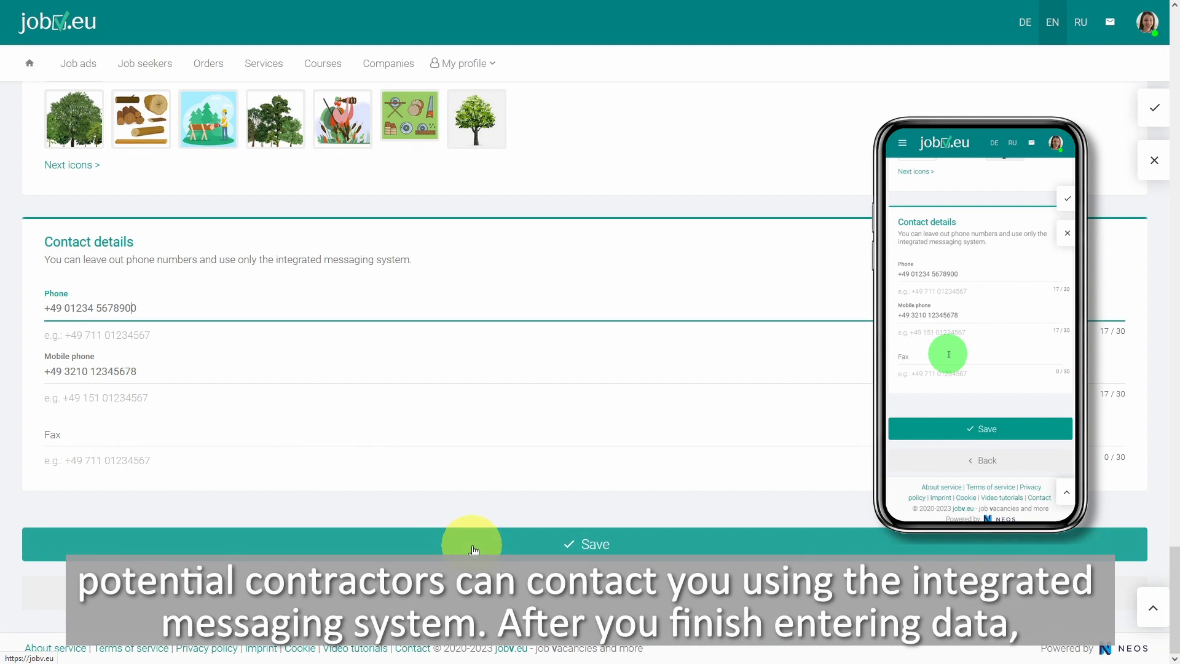
pyautogui.click(539, 549)
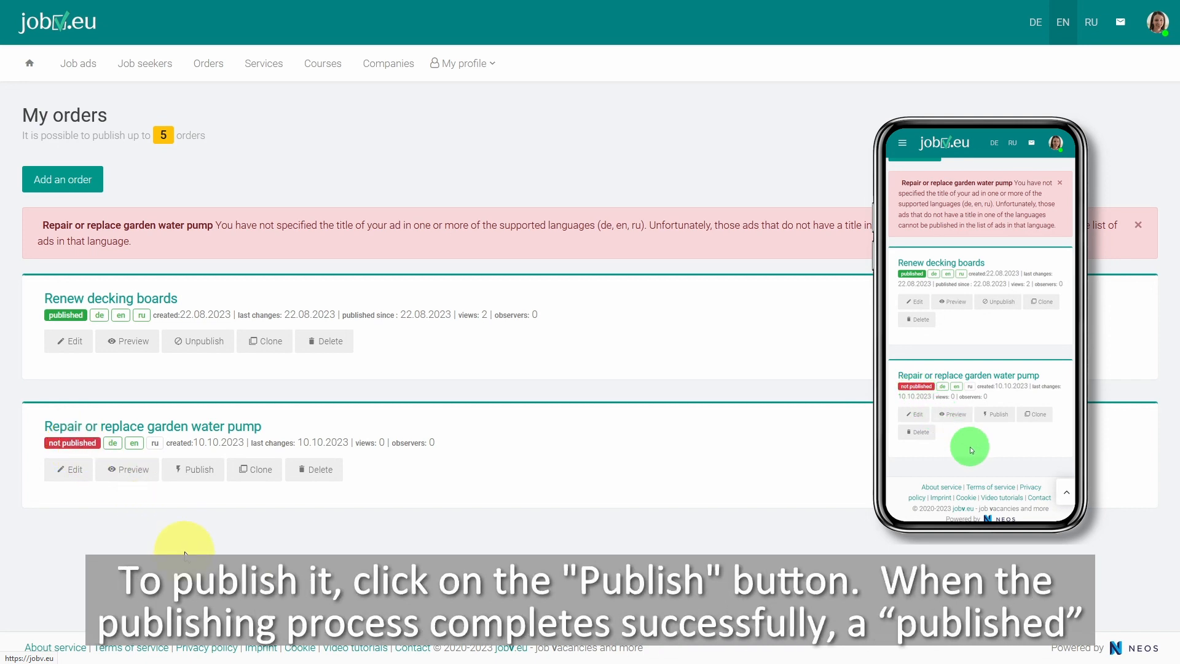
pyautogui.click(192, 471)
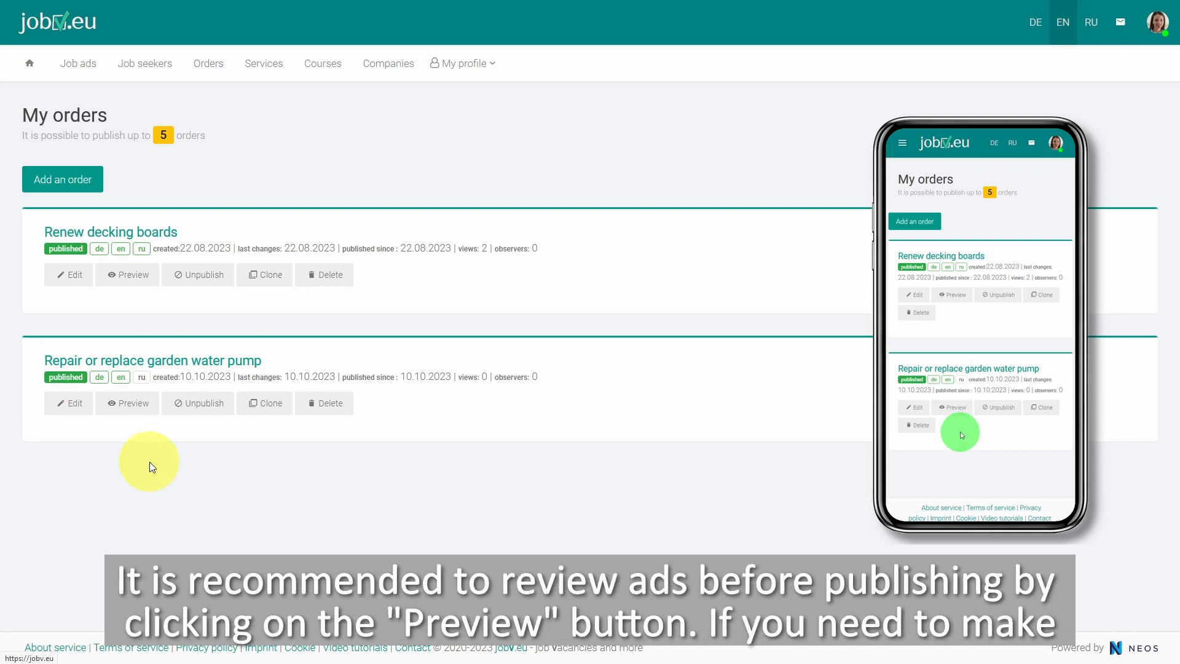
# - Preview the garden water pump ad from its description down to the required professions, and return to the list of own orders
pyautogui.click(133, 415)
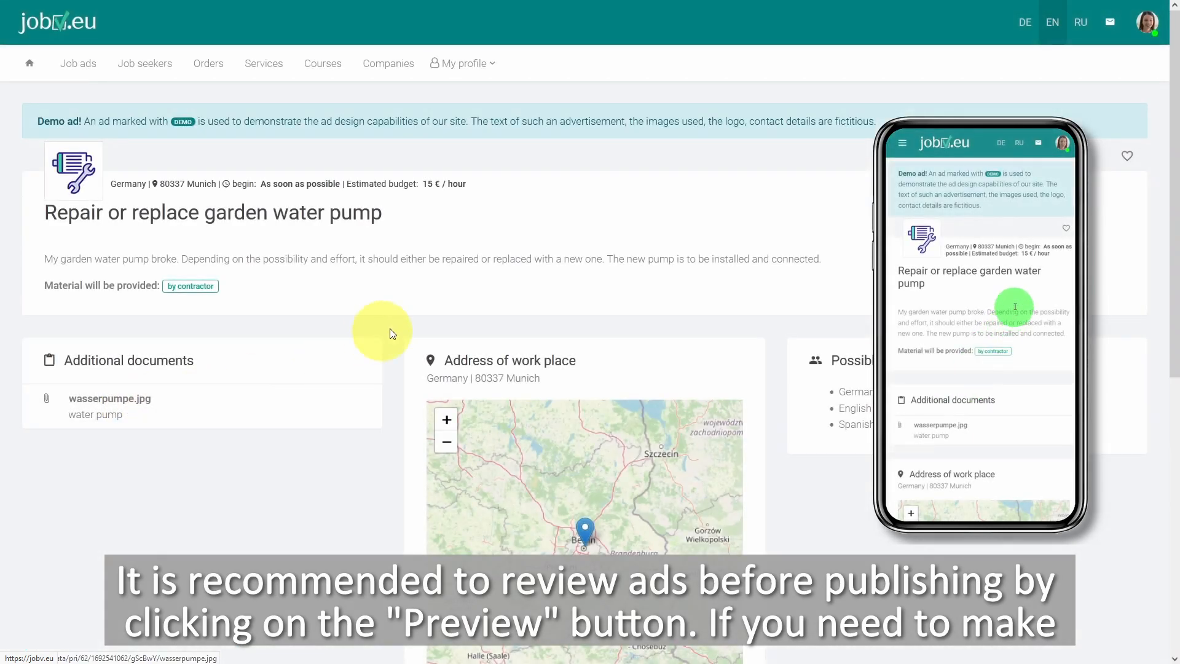
pyautogui.scroll(-8, 539, 294)
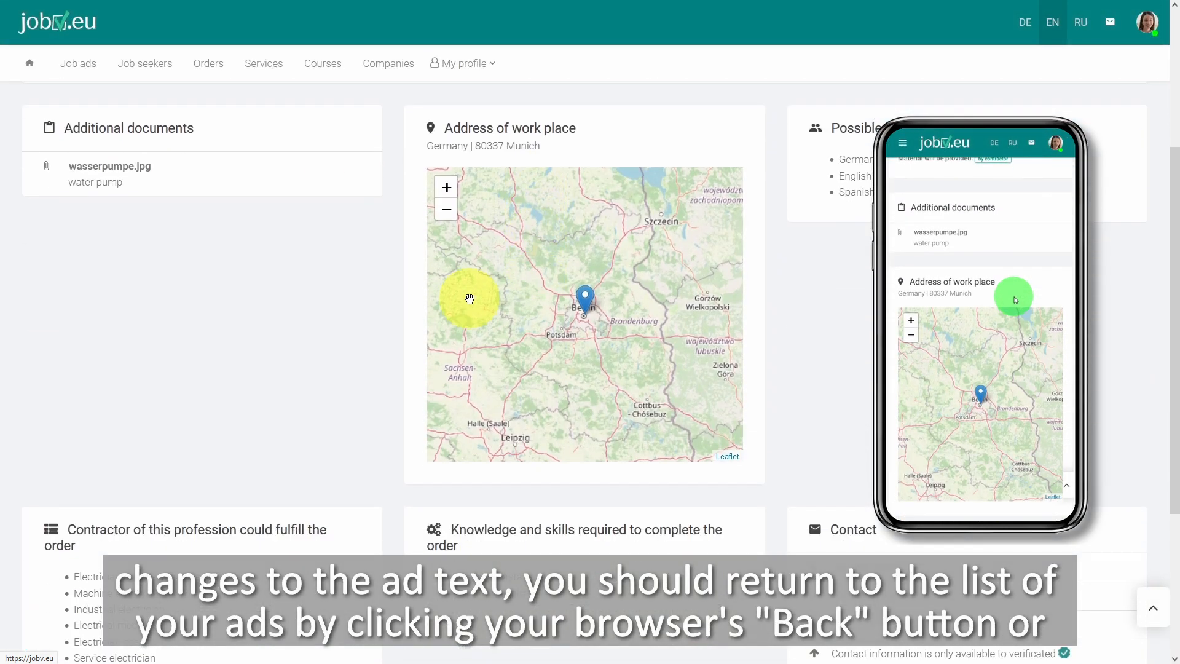
pyautogui.scroll(8, 467, 307)
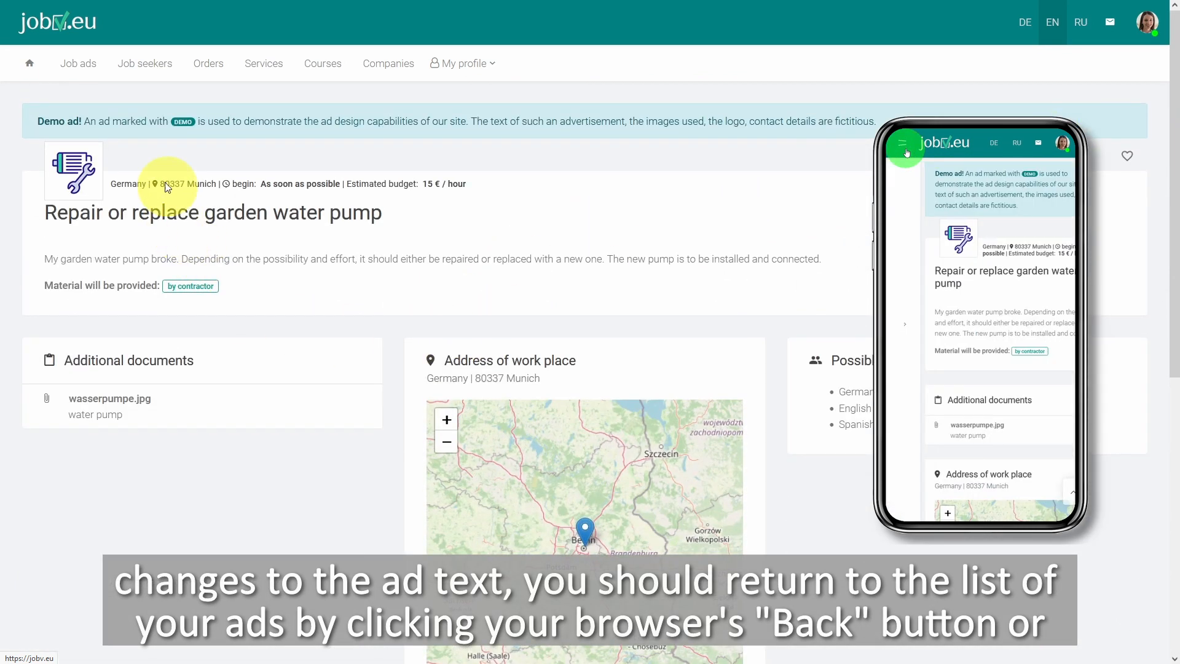
pyautogui.click(457, 75)
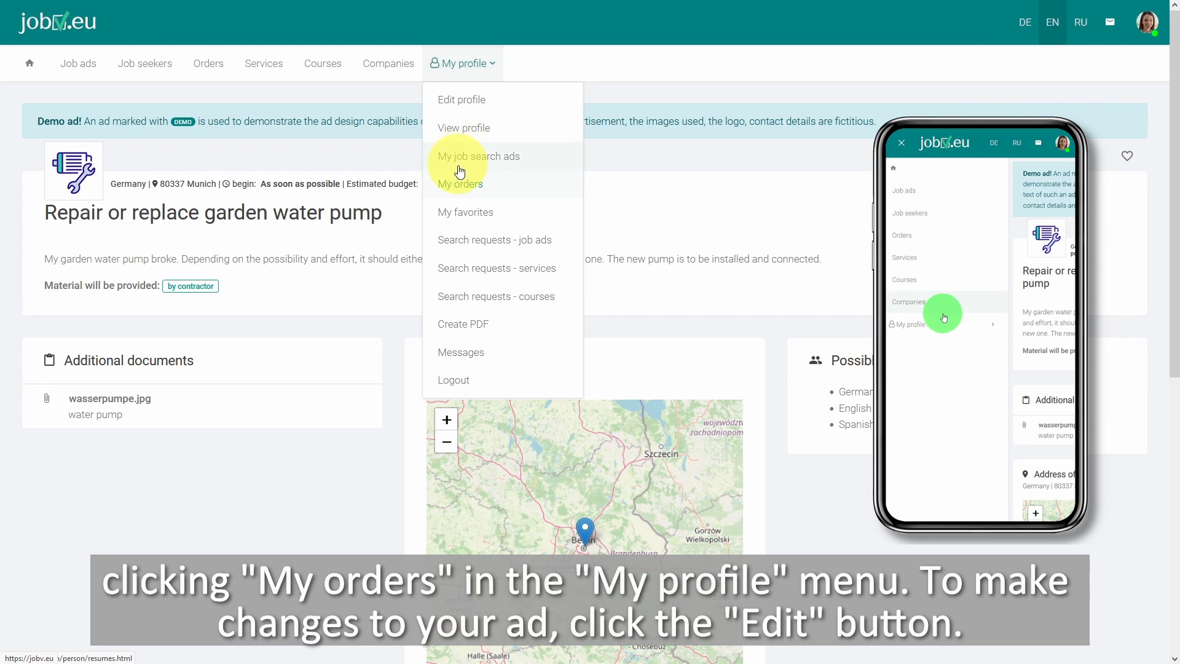
pyautogui.click(461, 186)
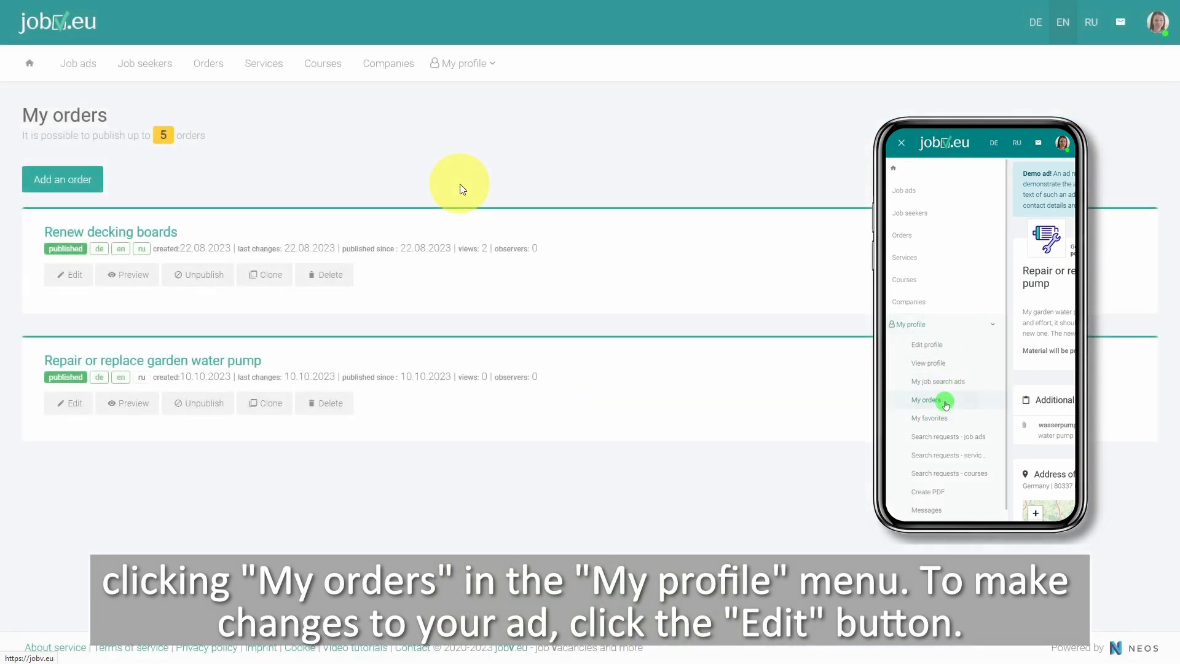
# - Open the garden water pump order for editing and save it with its current description
pyautogui.click(69, 413)
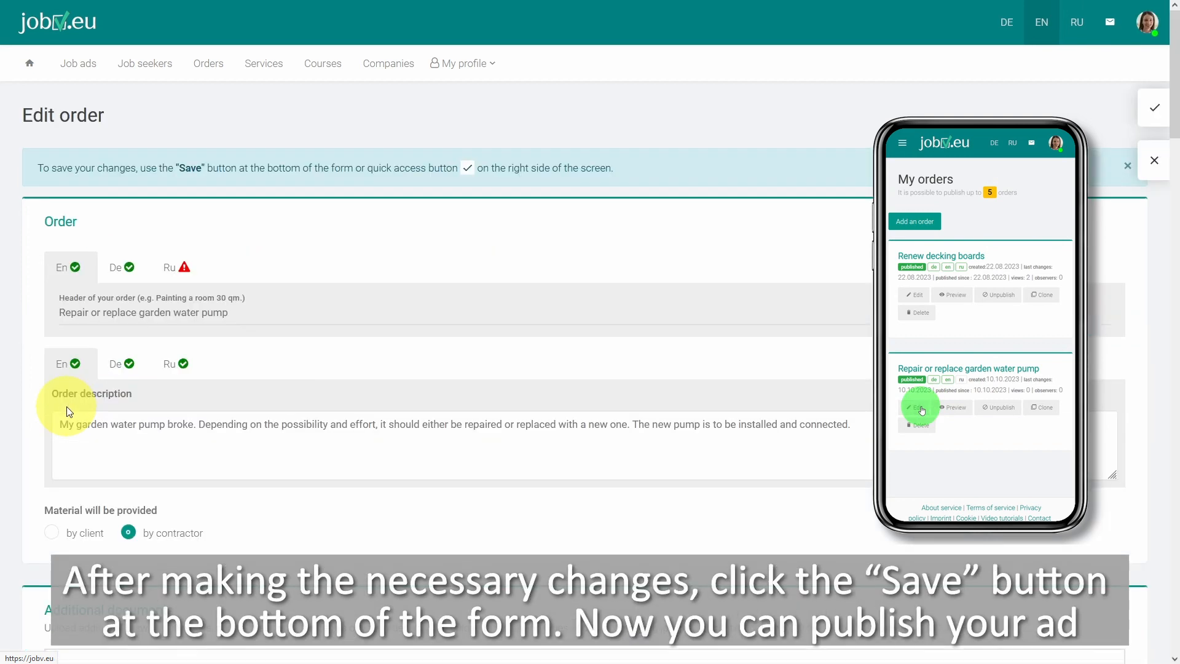
pyautogui.click(224, 434)
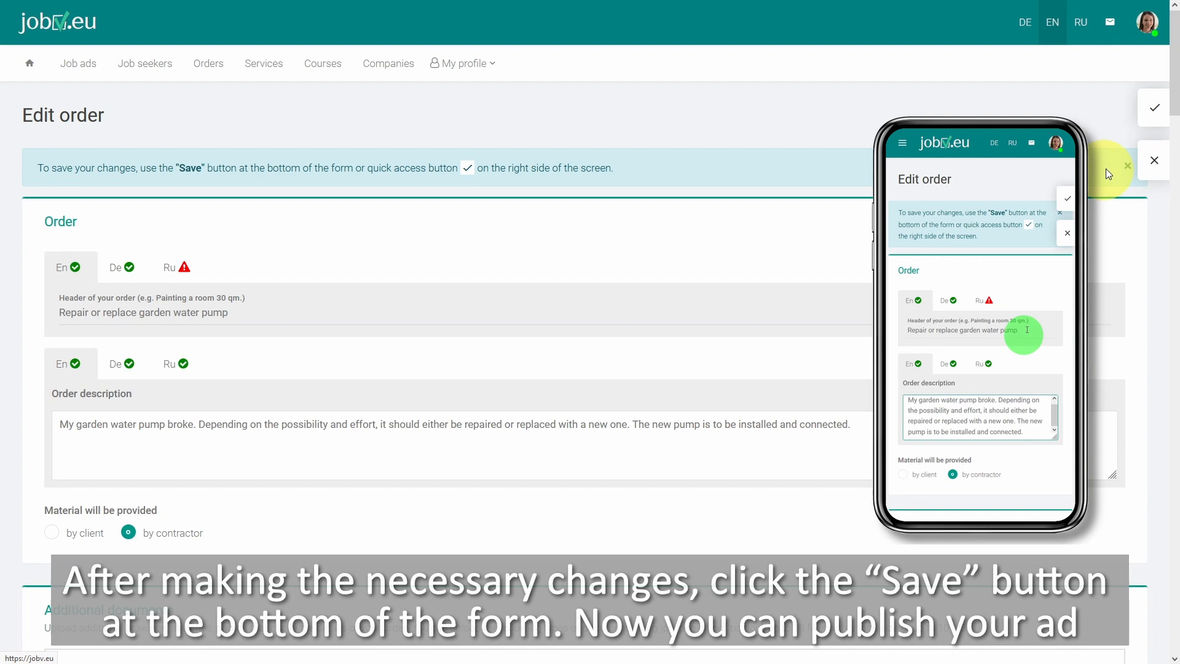
pyautogui.click(1155, 113)
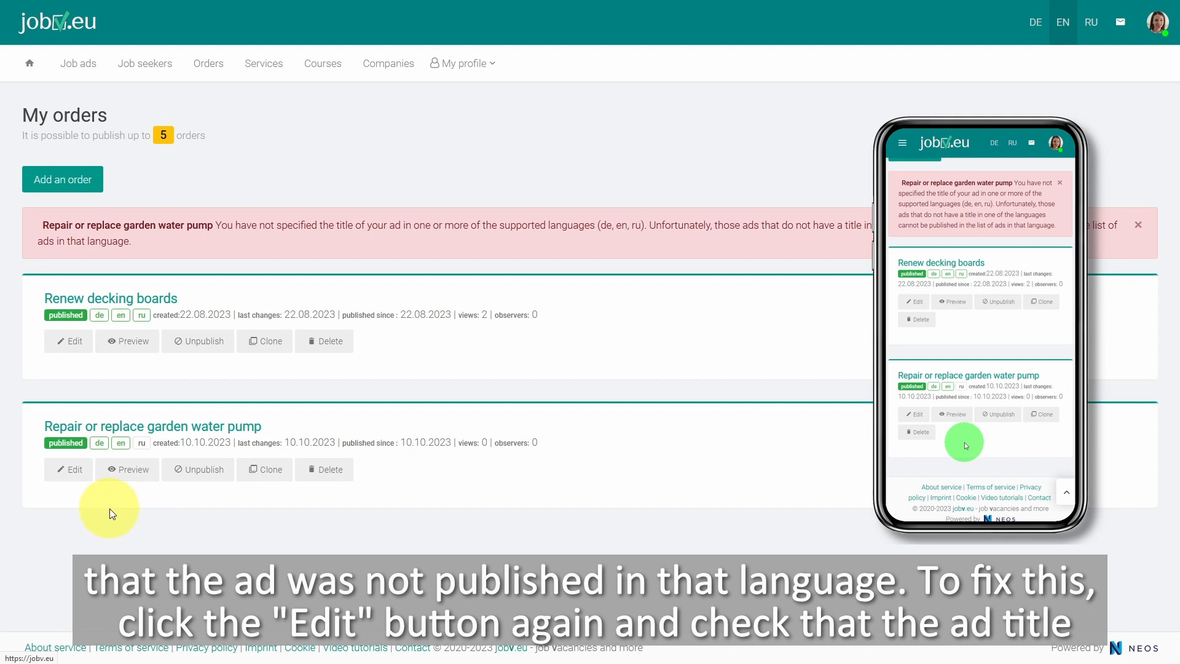
# - Edit the garden water pump order again, translate its header from English to Russian, and save the order
pyautogui.click(76, 473)
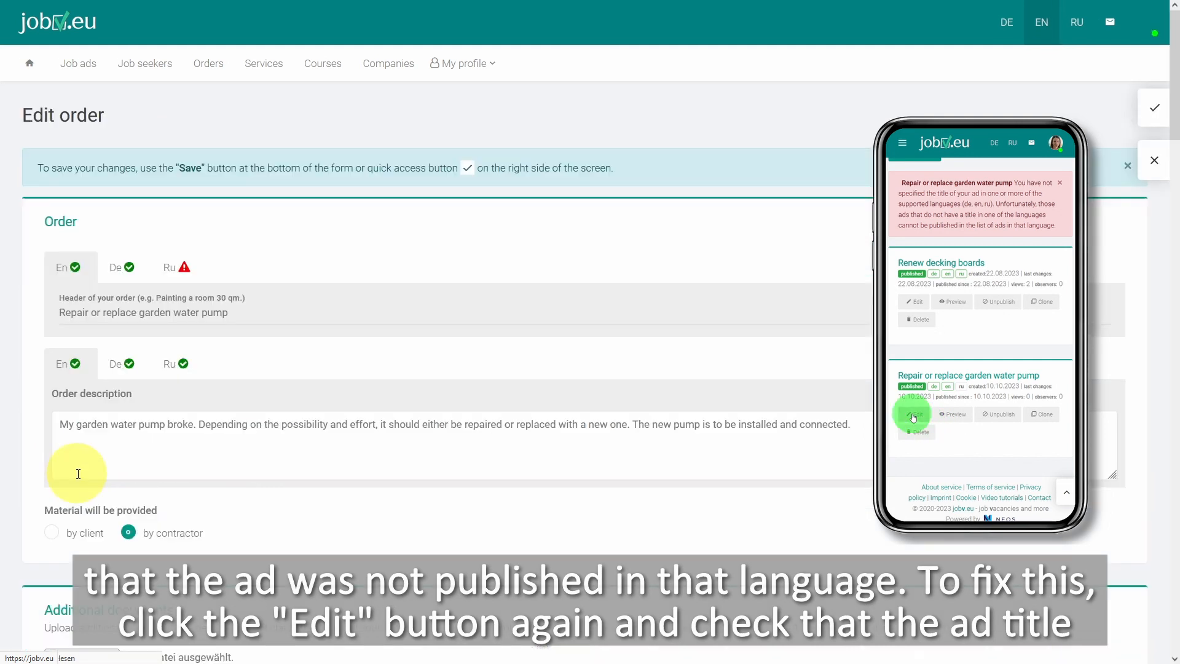
pyautogui.click(181, 271)
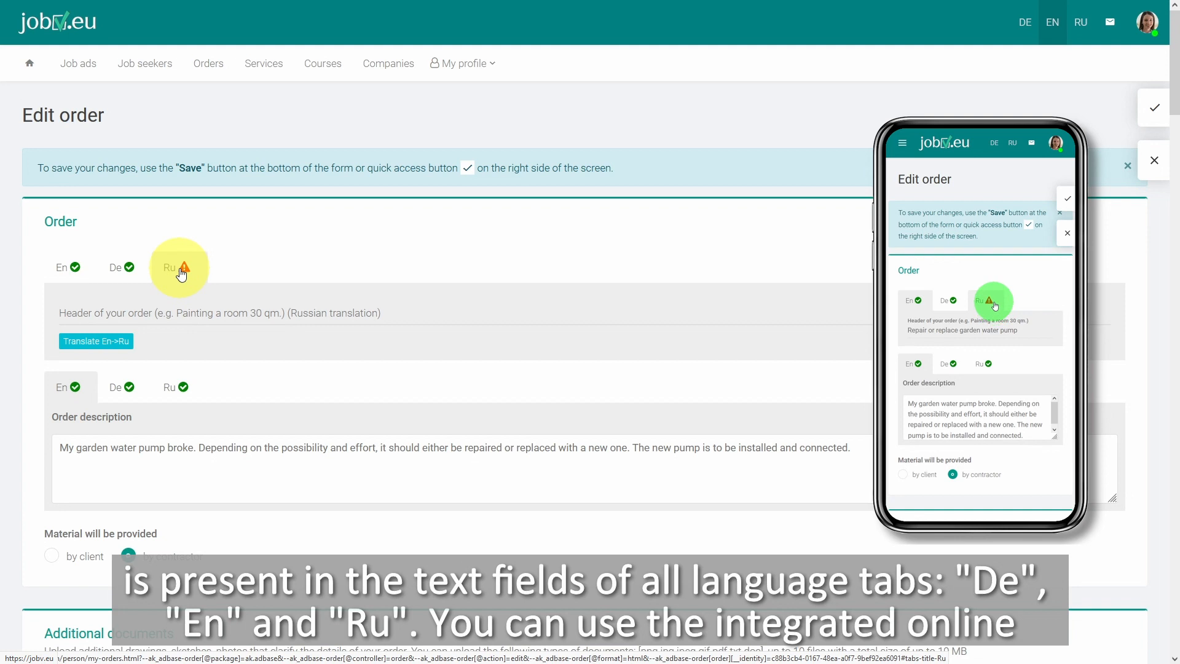
pyautogui.click(105, 342)
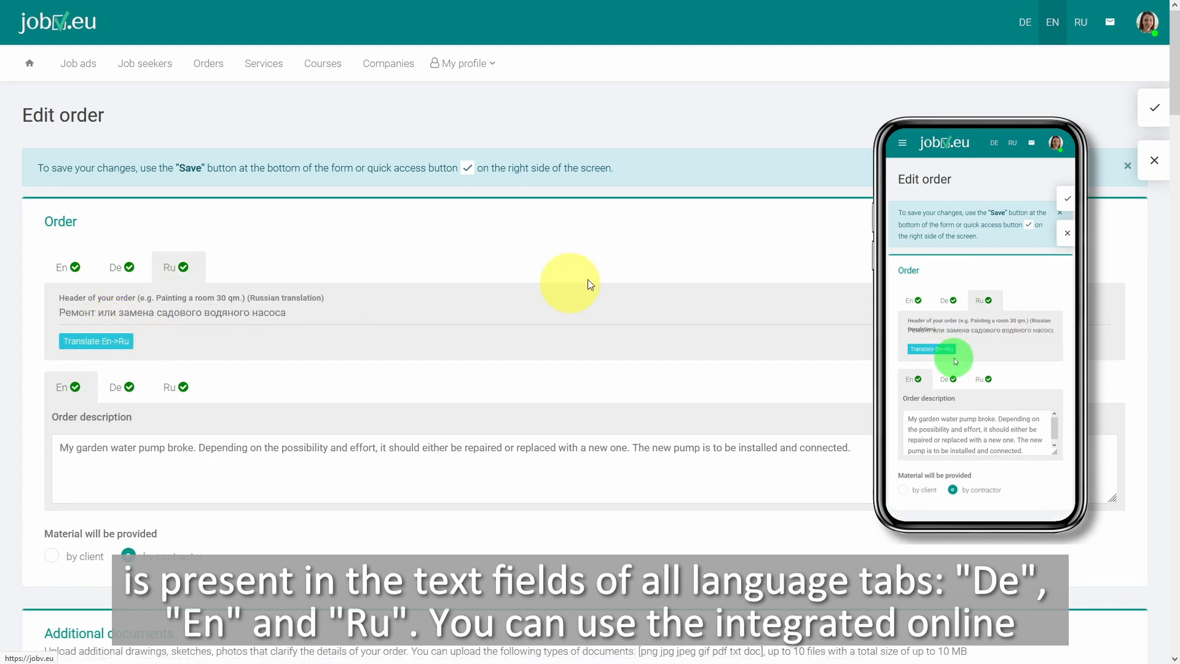
pyautogui.click(1150, 114)
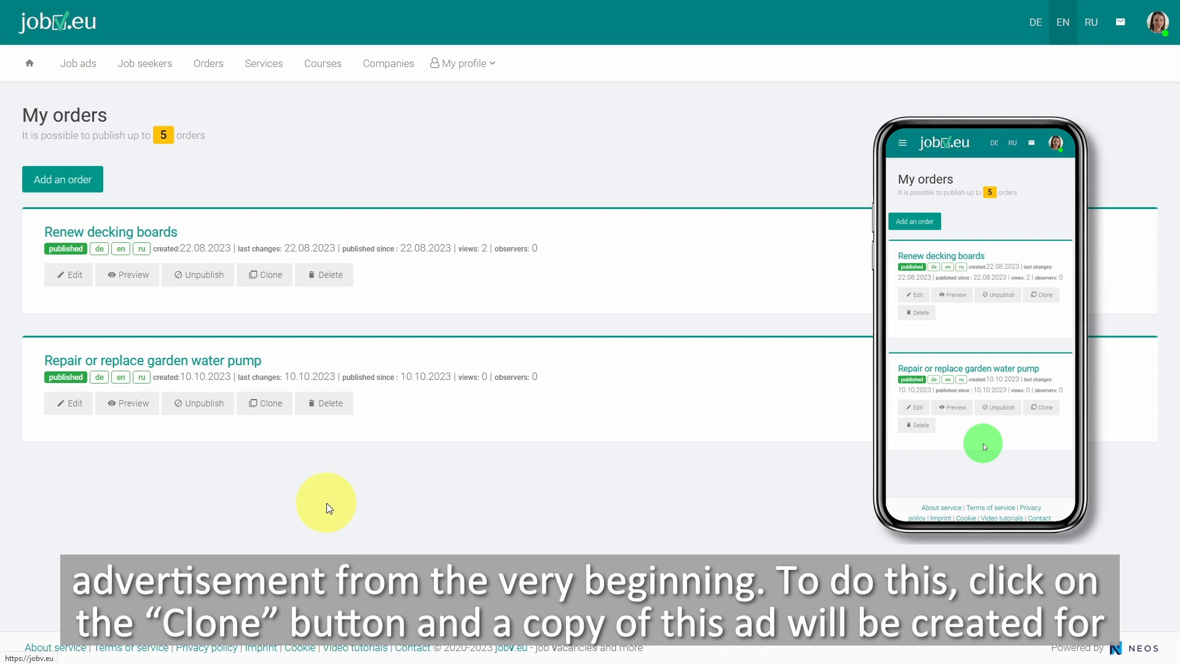
# - Clone the "Repair or replace garden water pump" order and delete the copy
pyautogui.click(265, 413)
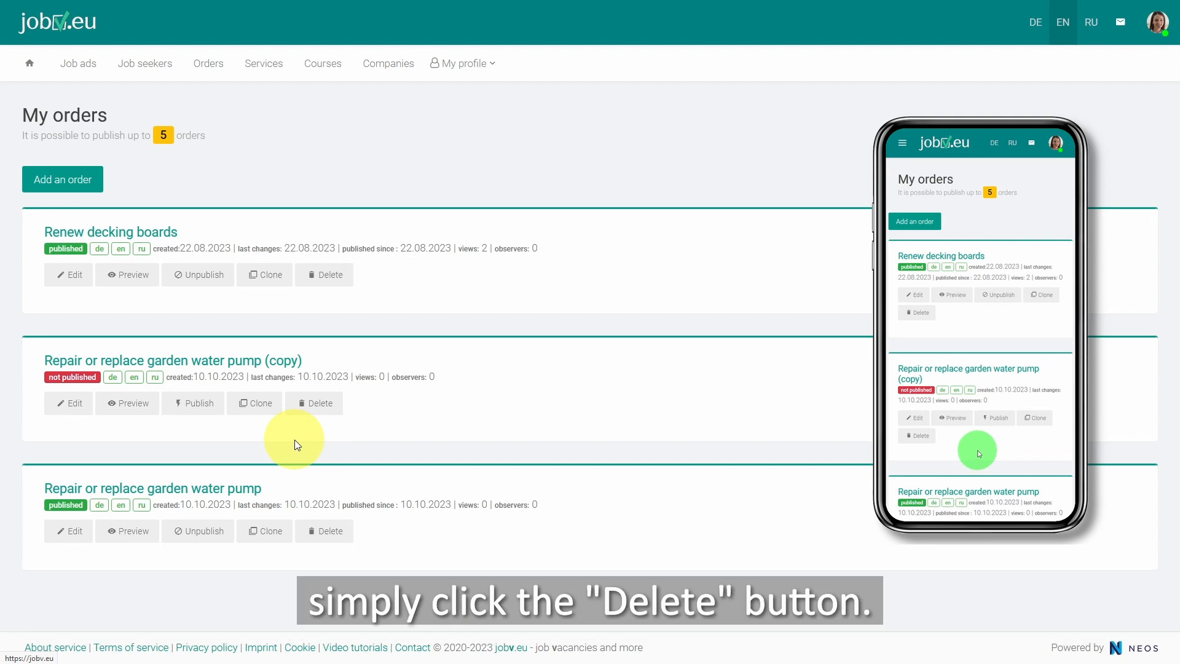
pyautogui.click(319, 405)
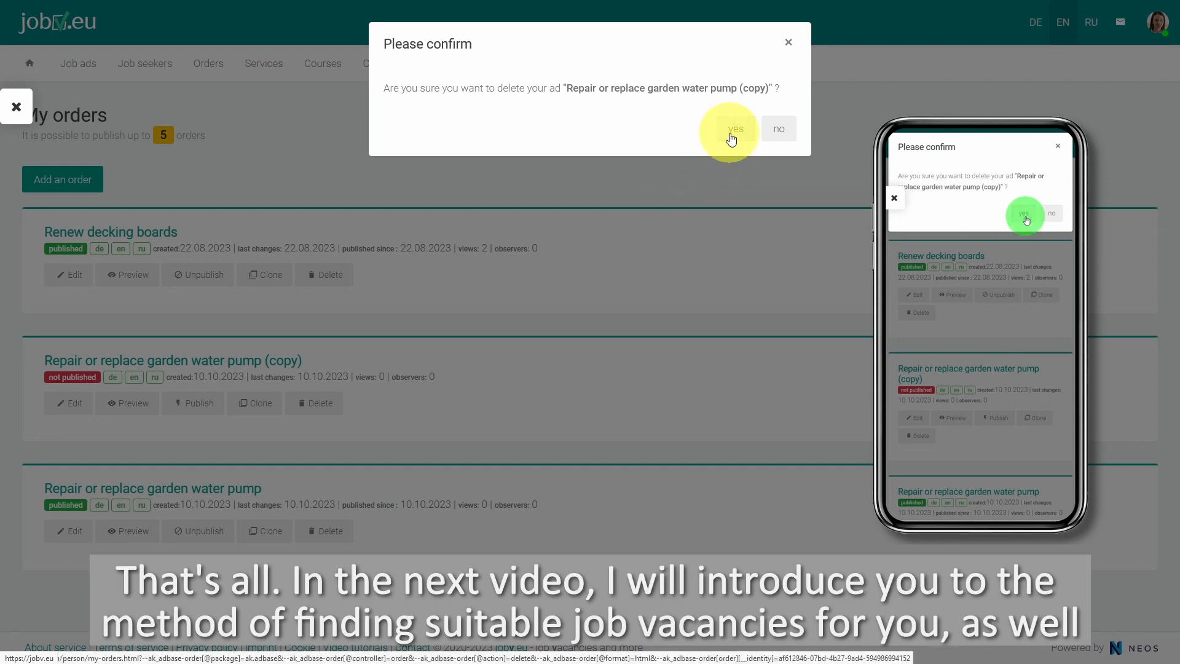
pyautogui.click(731, 137)
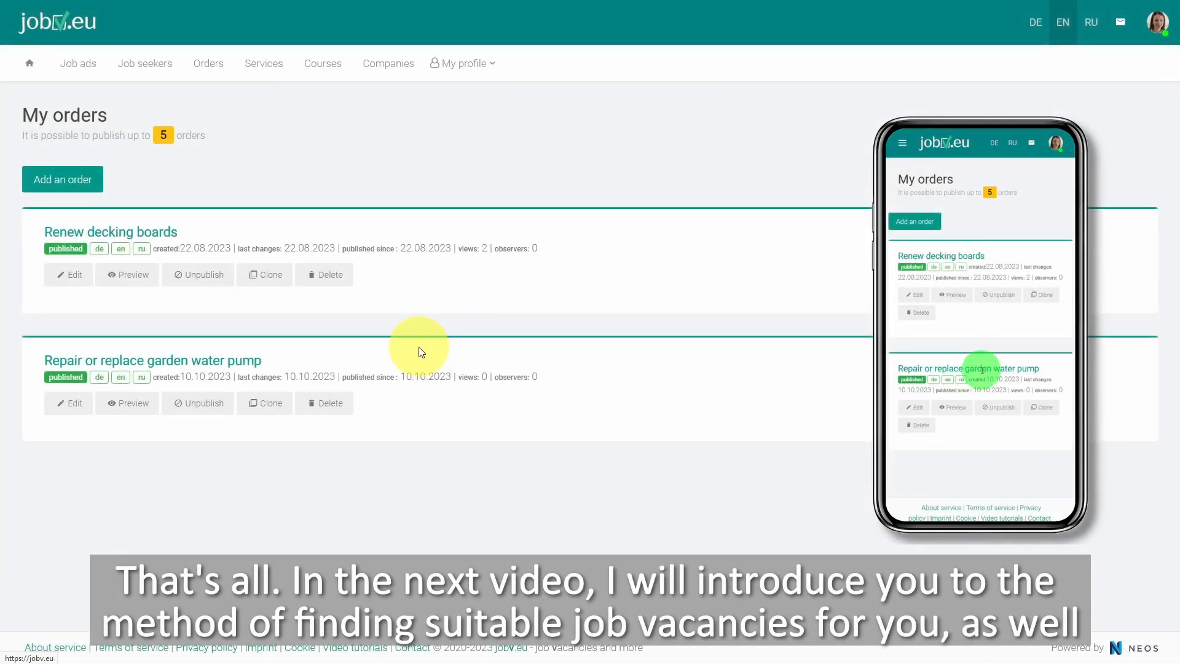
# - Open the garden water pump ad from the public orders and examine its details and the attached wasserpumpe.jpg
pyautogui.click(204, 65)
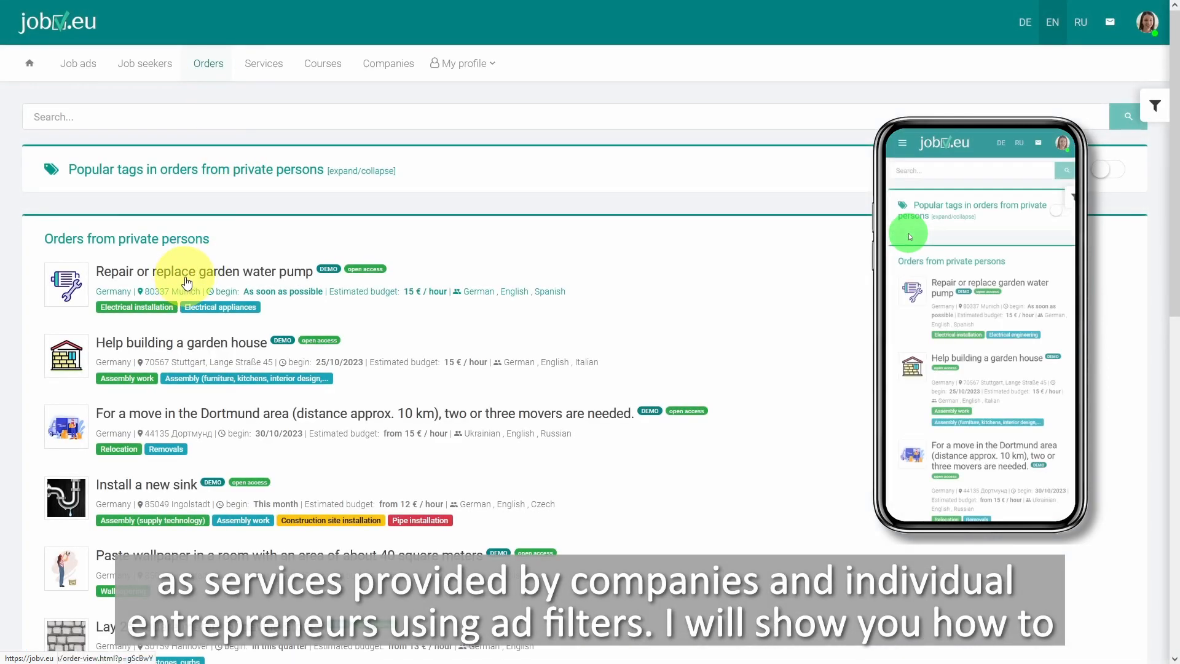
pyautogui.click(186, 282)
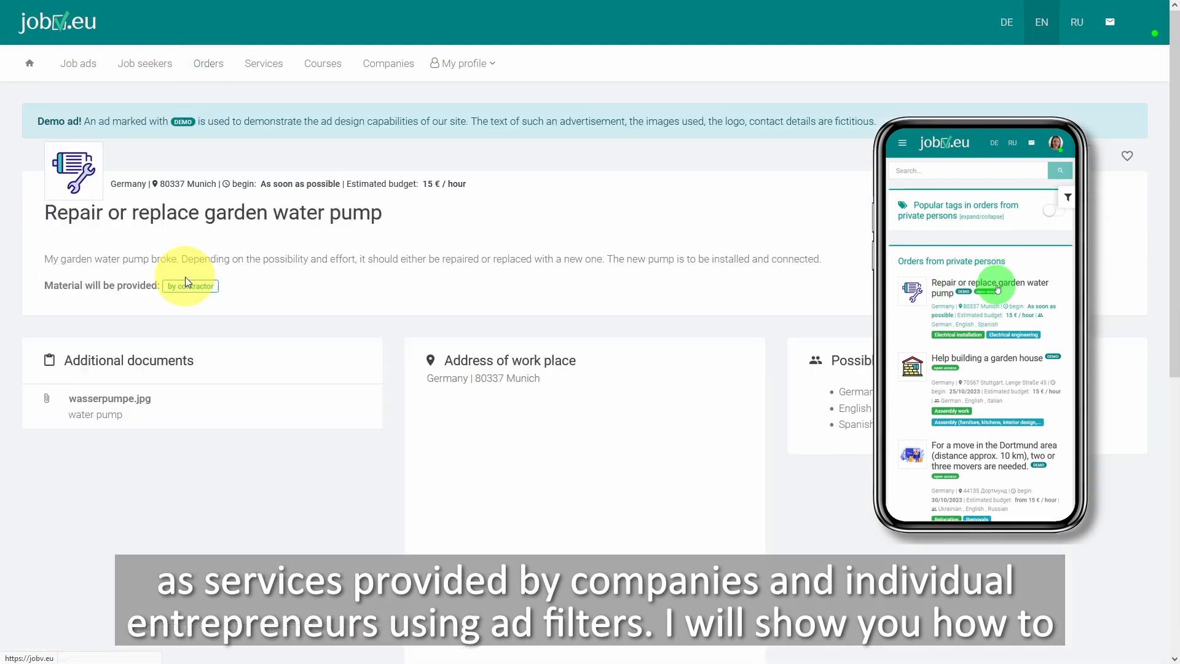
pyautogui.scroll(-5, 453, 262)
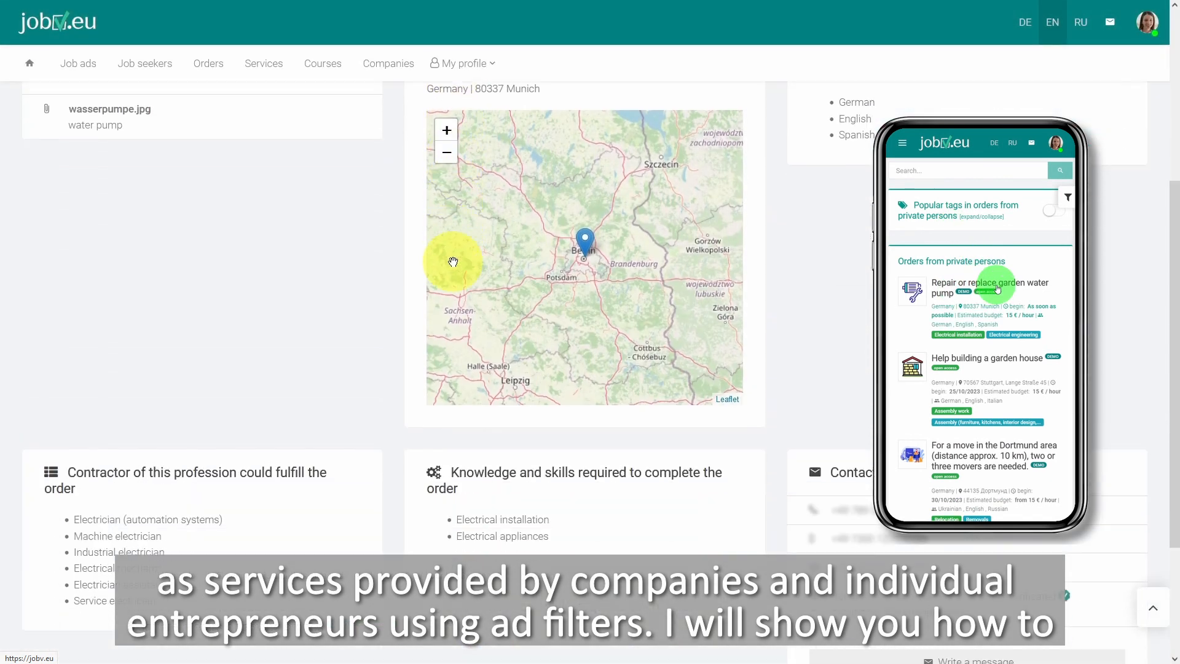
pyautogui.scroll(-3, 453, 262)
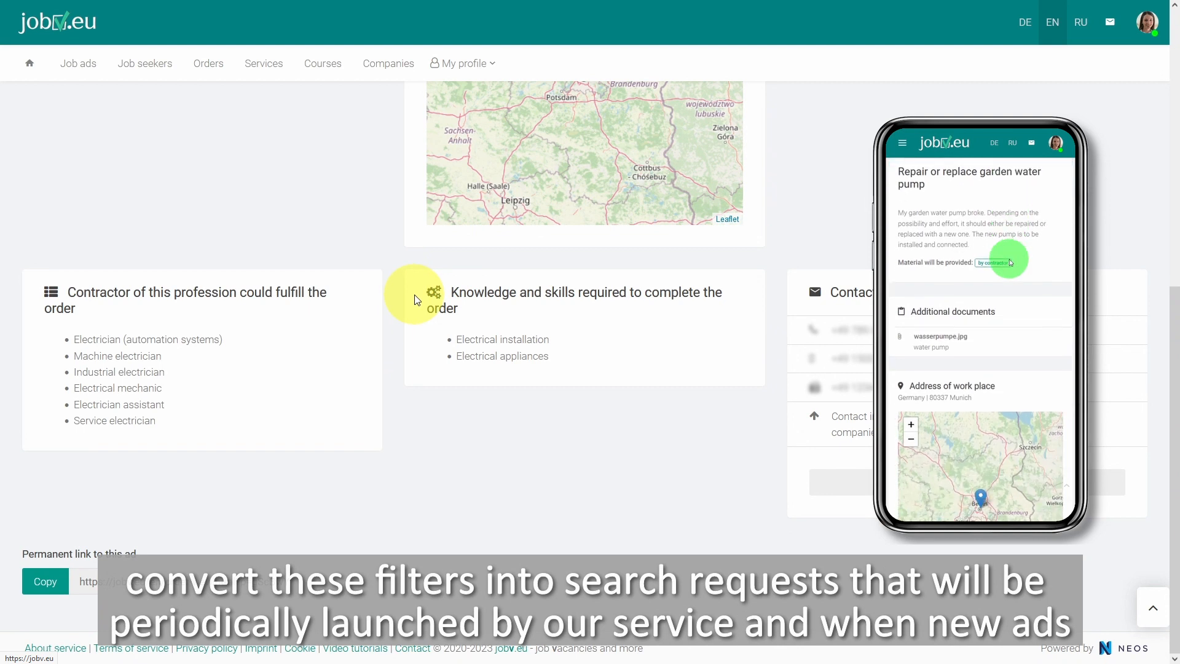
pyautogui.scroll(8, 415, 300)
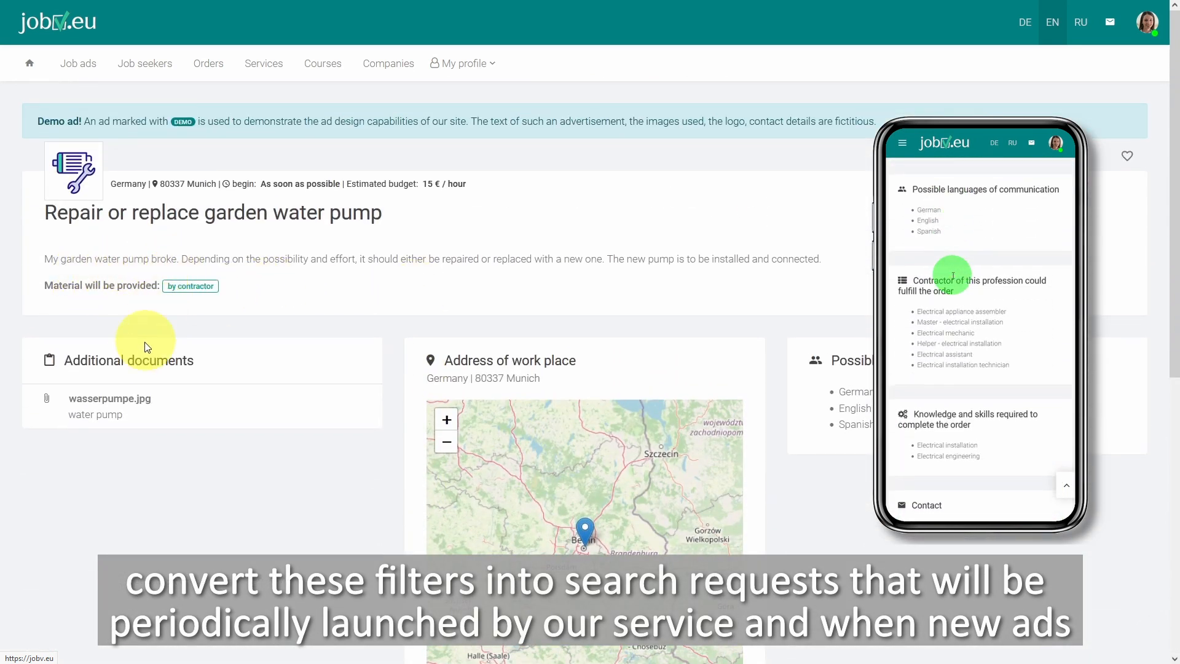
pyautogui.click(129, 398)
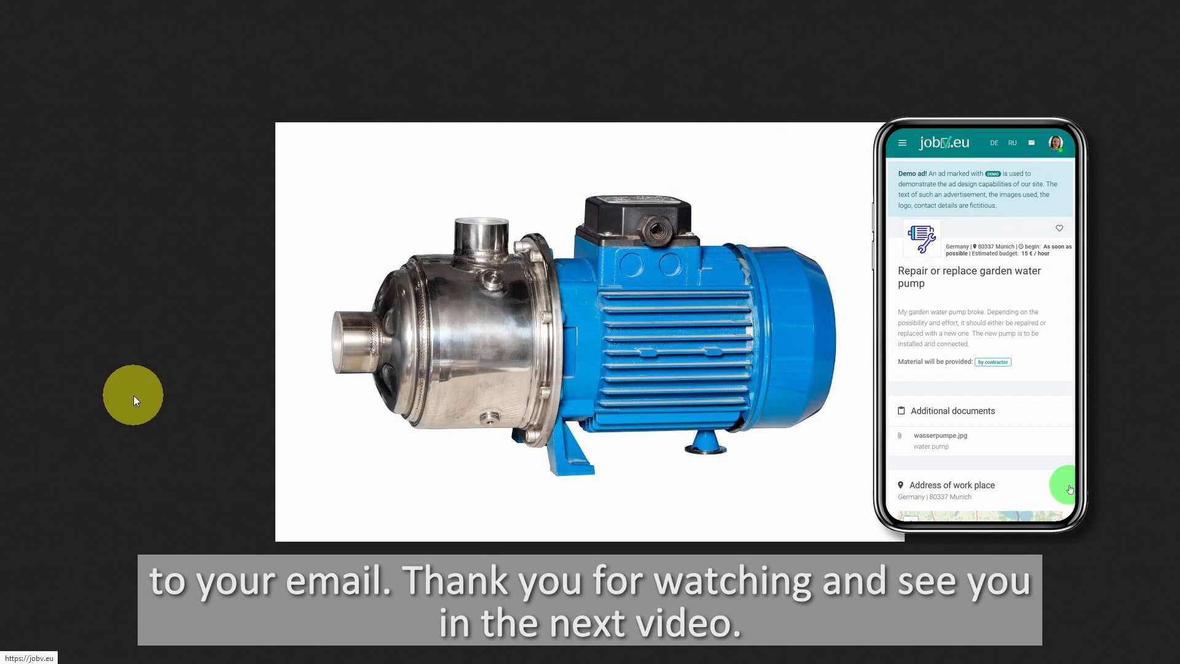
pyautogui.click(134, 396)
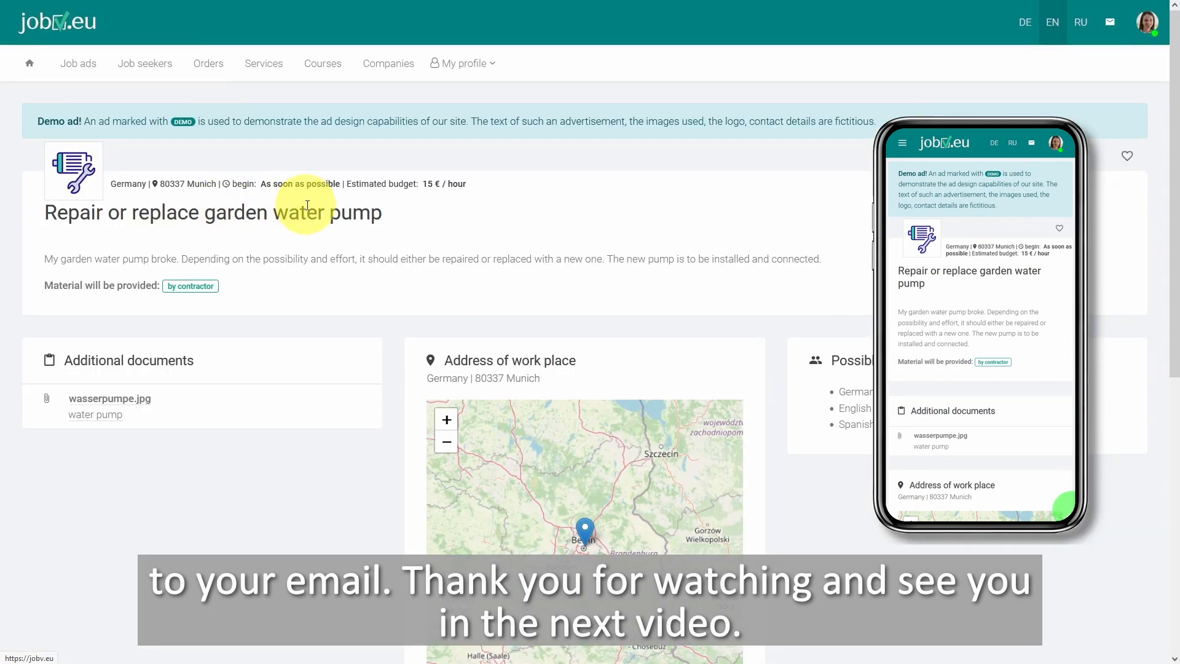